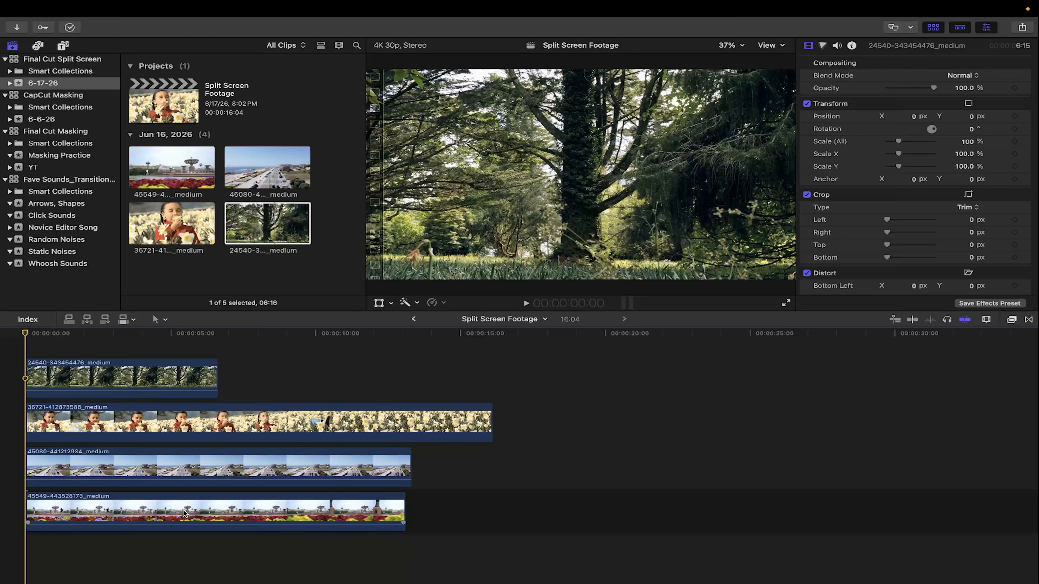
Place the forest clip at position X 960 px, Y 540 px and scale it to 50%
left_click(158, 381)
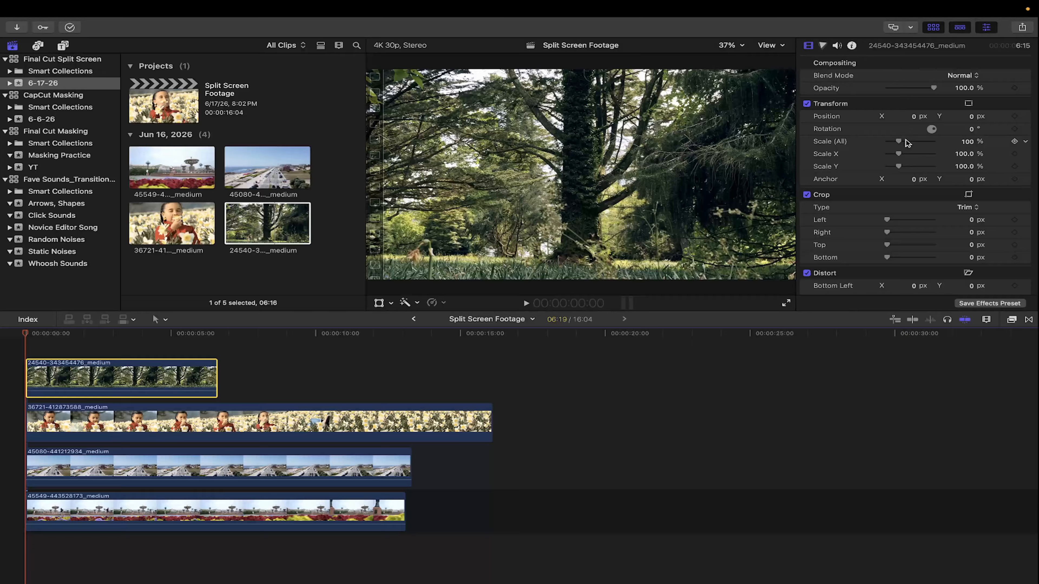
left_click(915, 117)
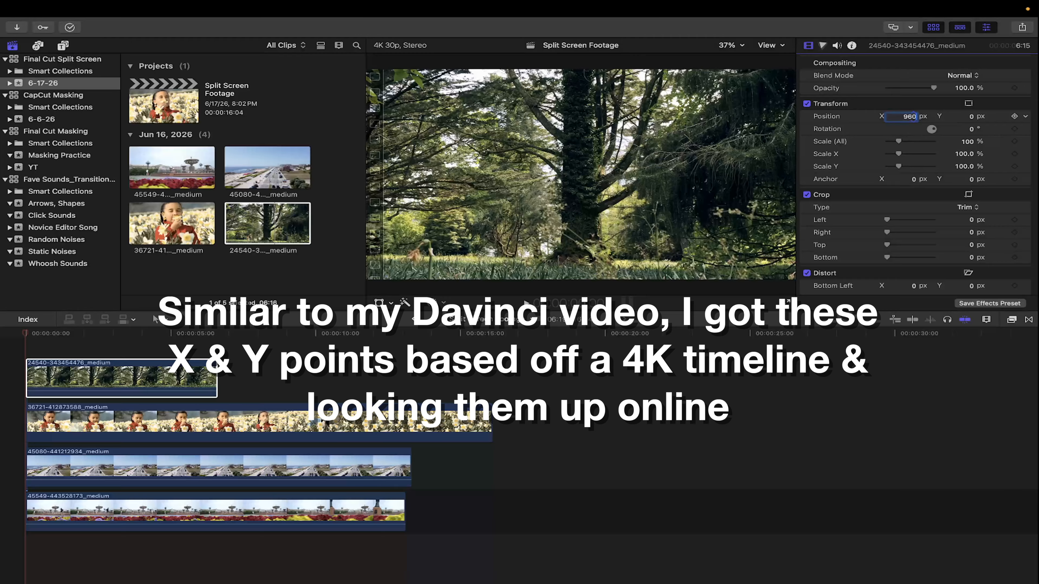
type("960")
key("Return")
left_click(971, 117)
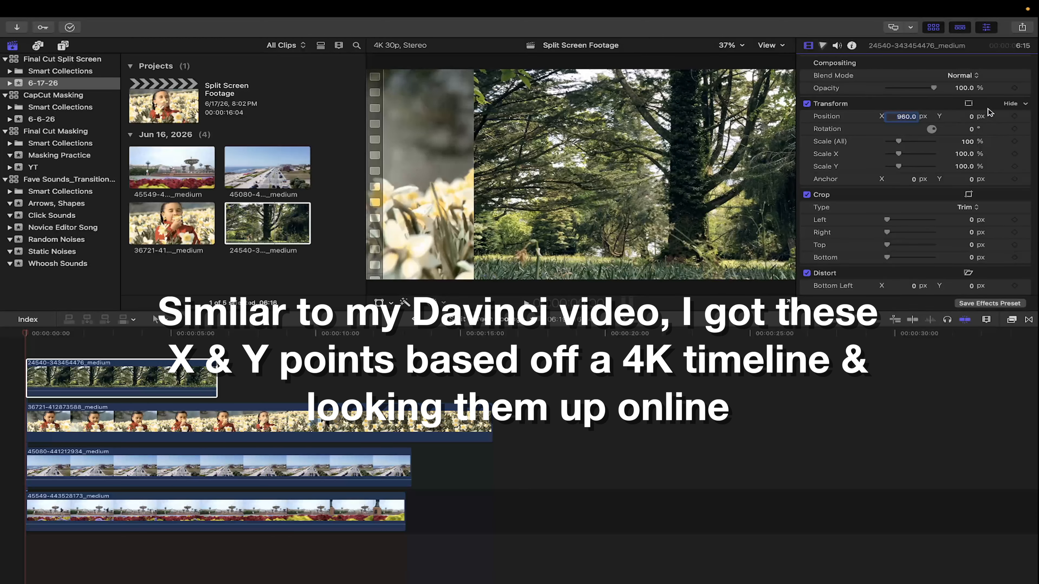
type("540")
key("Return")
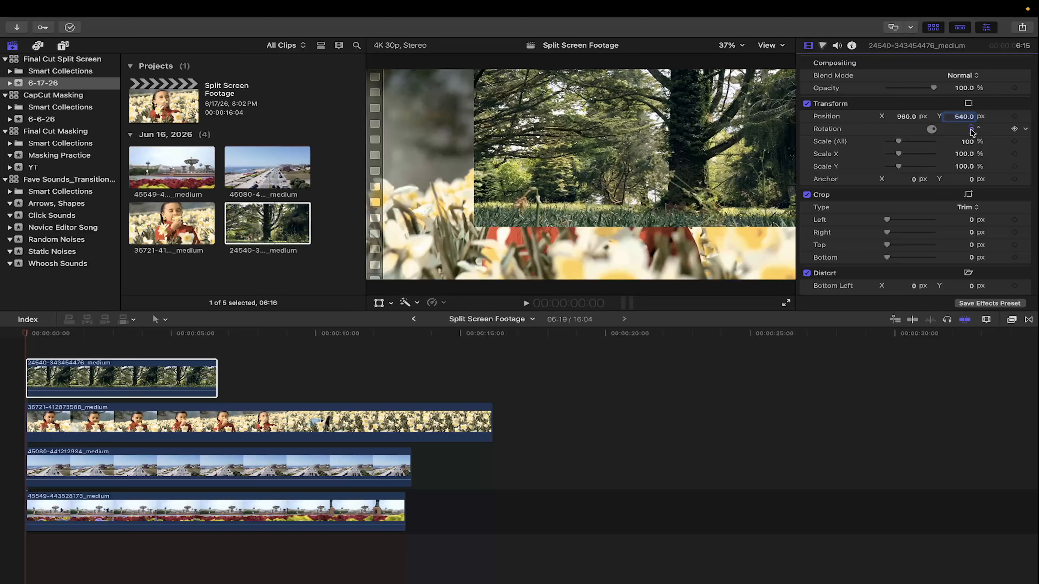
left_click(968, 141)
type("50")
key("Return")
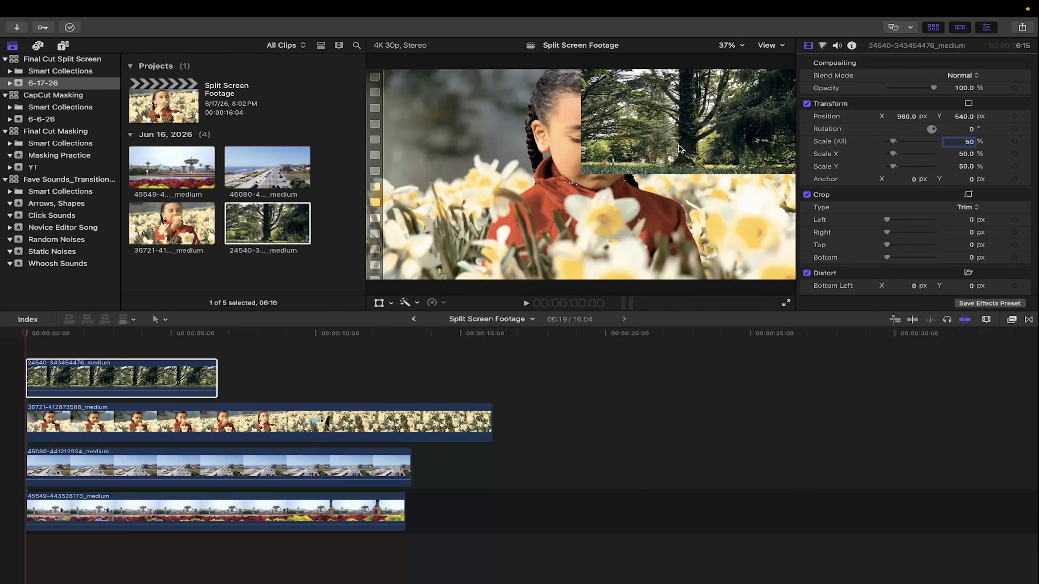
Place the clip of the girl among daffodils at position X 960 px, Y -540 px and scale it to 50%
left_click(264, 433)
left_click(914, 118)
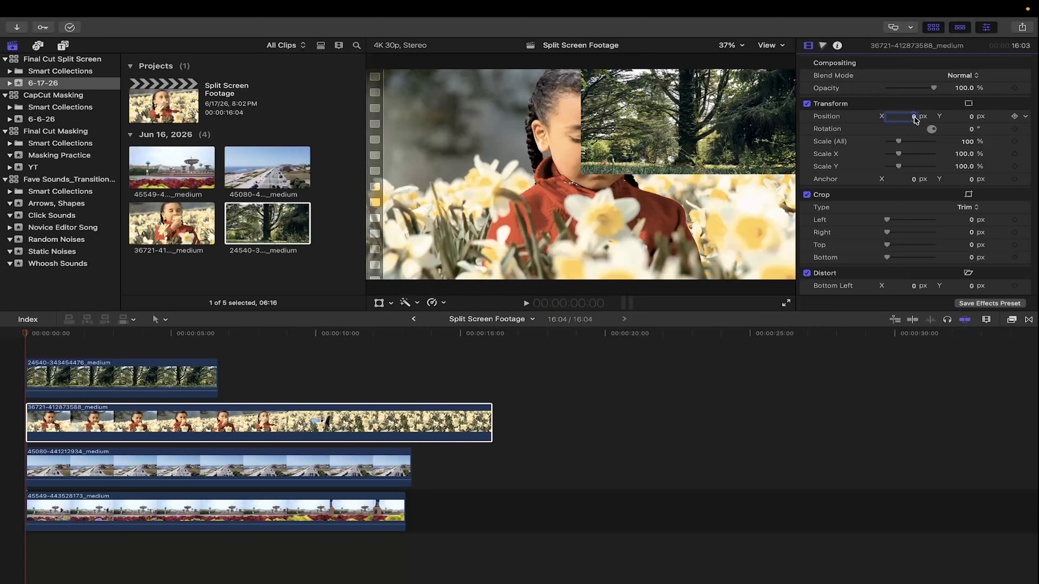
left_click(969, 118)
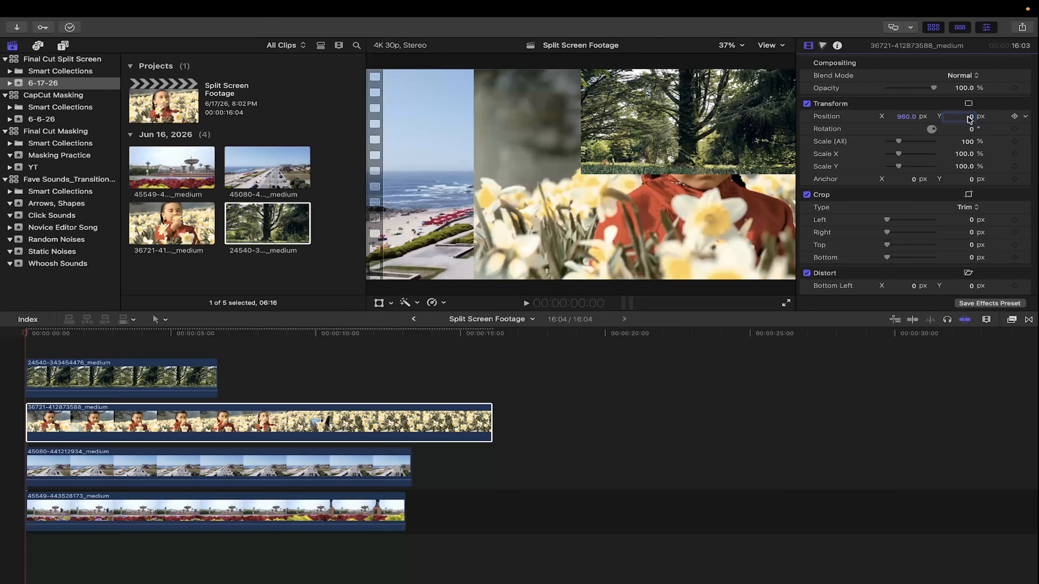
type("-540")
key("Return")
left_click(969, 142)
type("50")
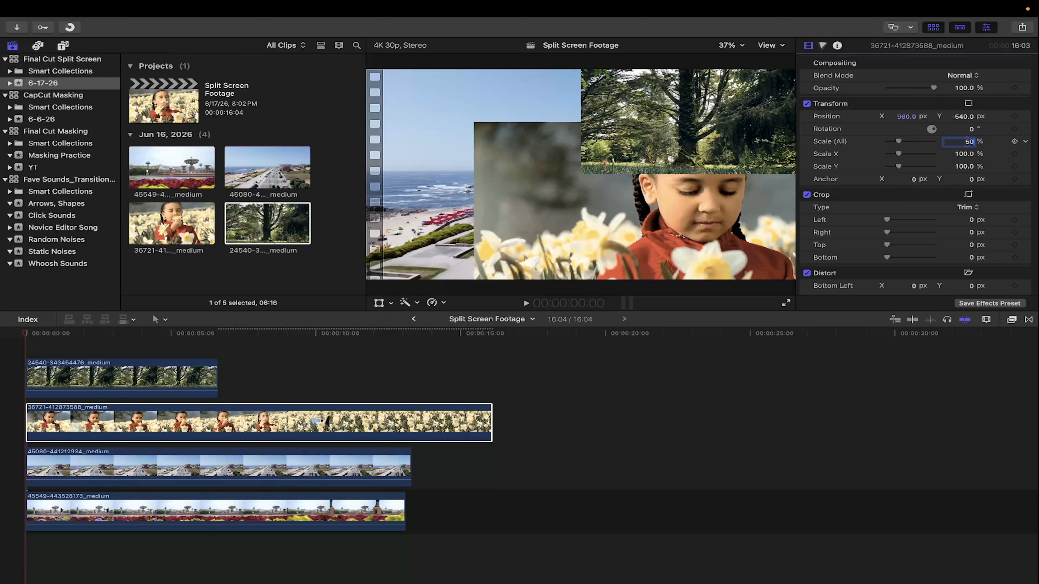
key("Return")
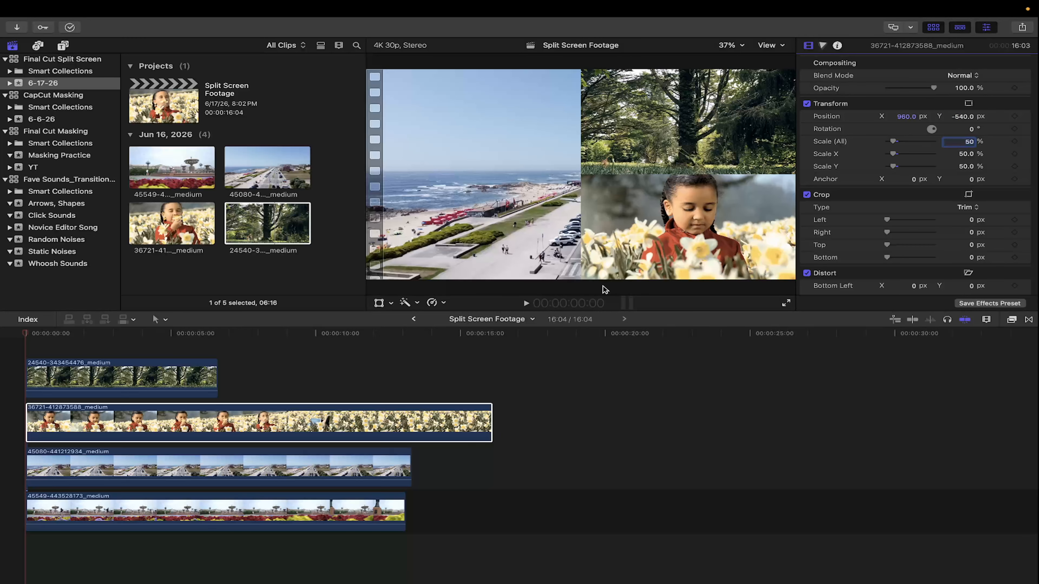
Place the coastal road clip at position X -960 px, Y 540 px and scale it to 50%
left_click(183, 378)
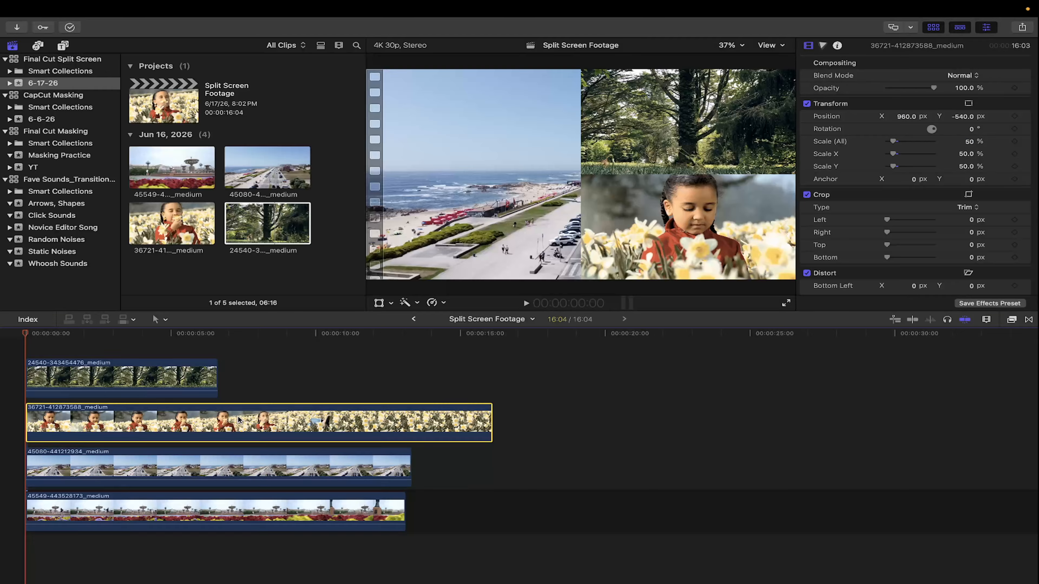
left_click(180, 458)
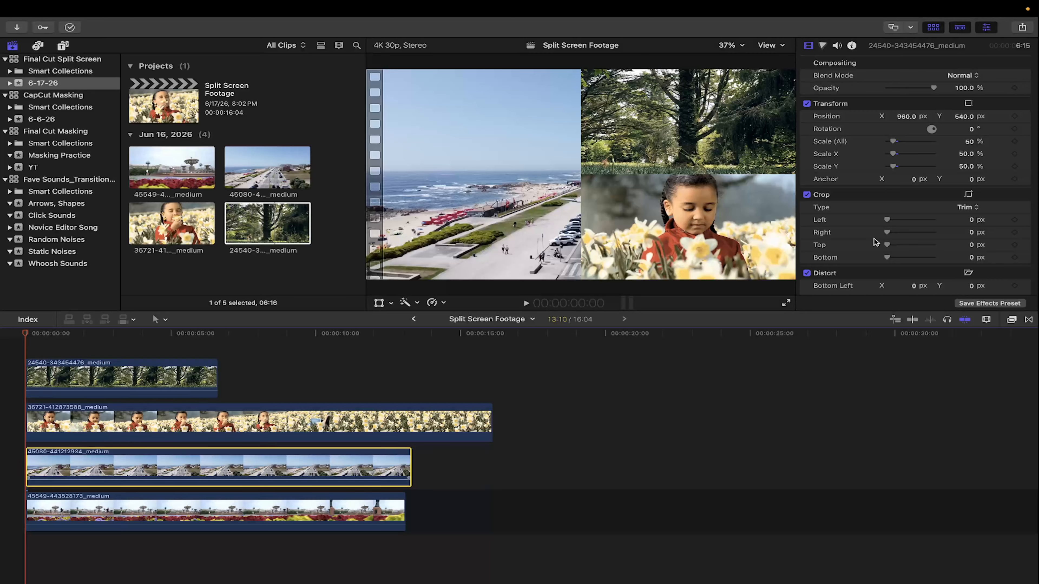
left_click(914, 117)
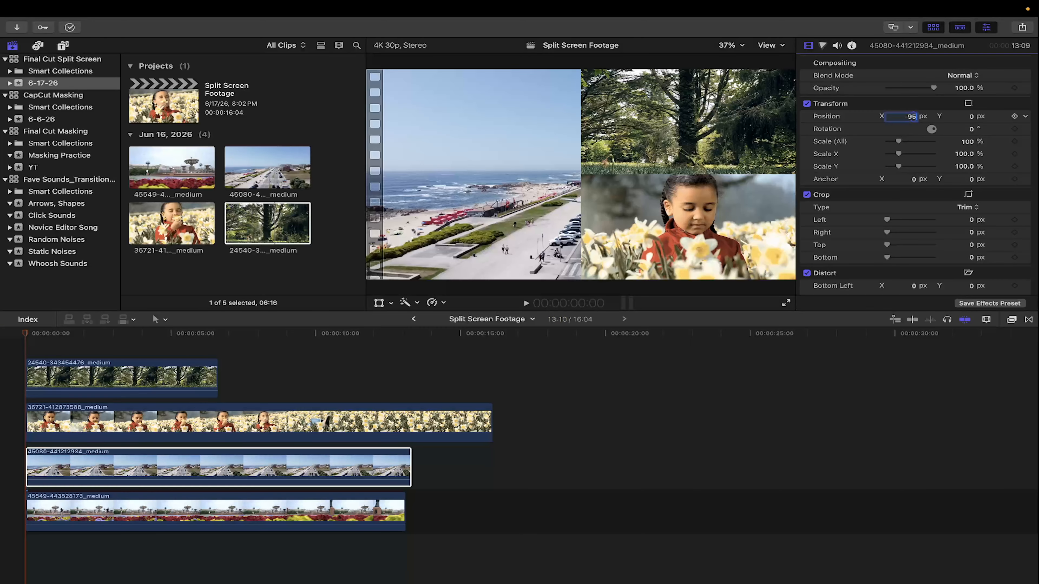
type("-960")
left_click(970, 118)
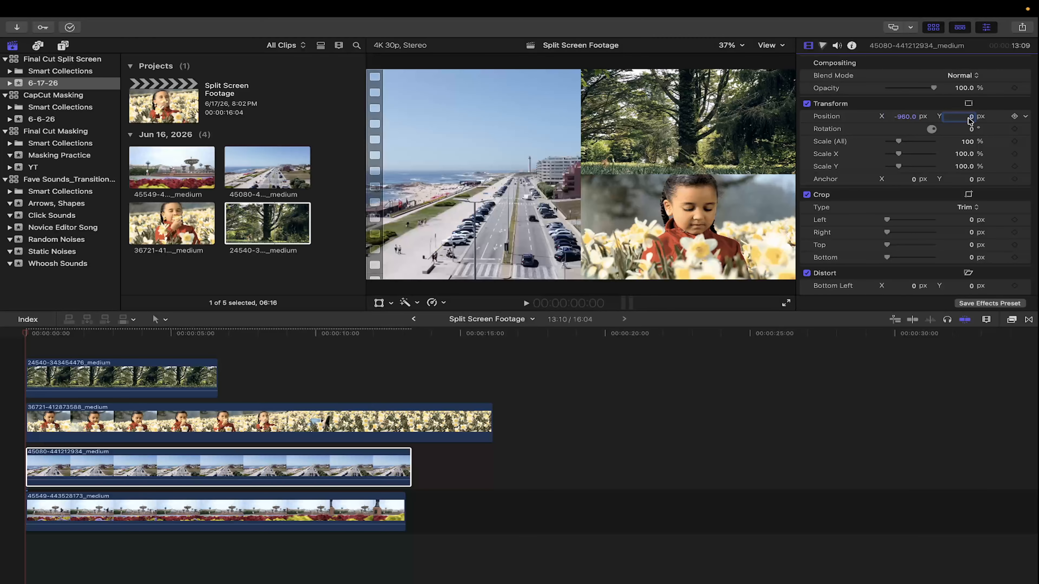
type("540")
key("Return")
left_click(968, 141)
type("50")
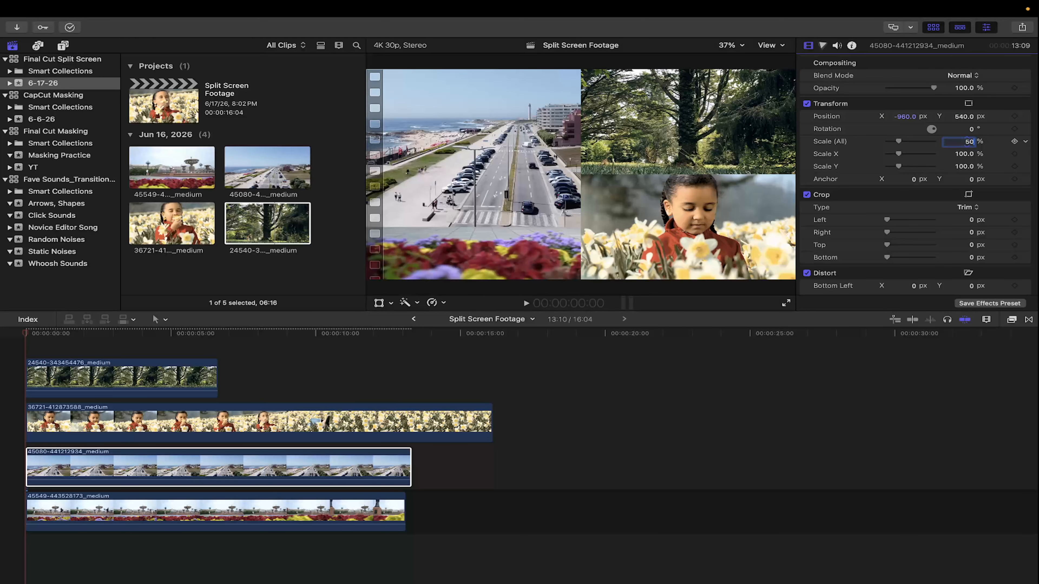
key("Return")
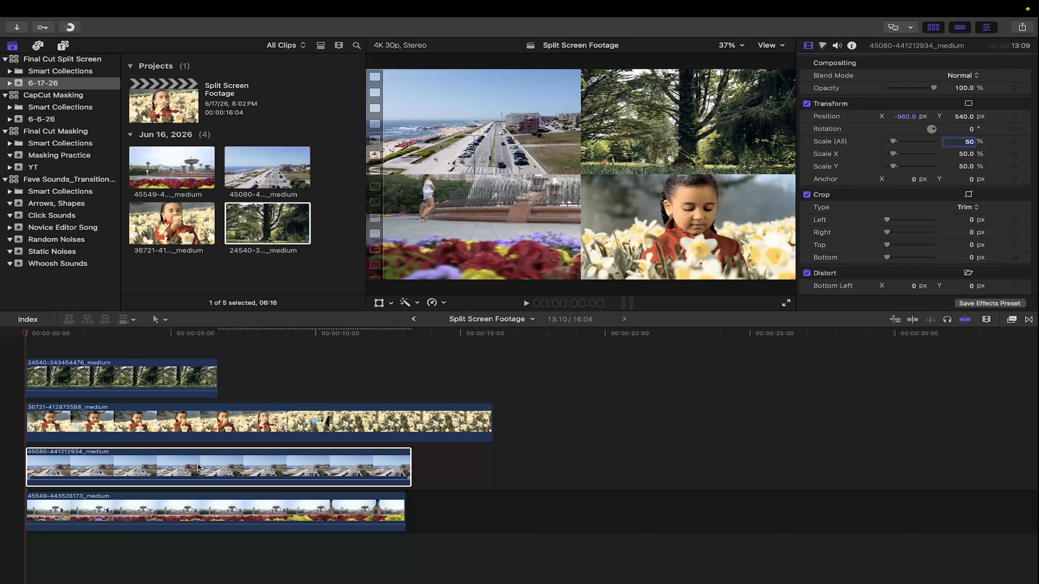
Place the fountain clip at position X -960 px, Y -540 px with 50% scale, and play the four-way split screen from the start
left_click(210, 505)
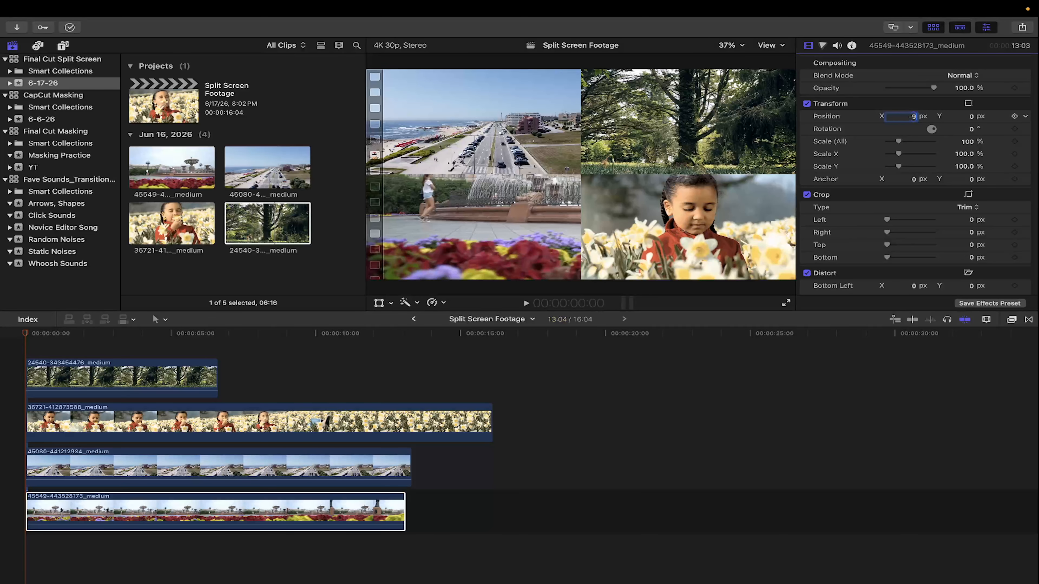
left_click(972, 119)
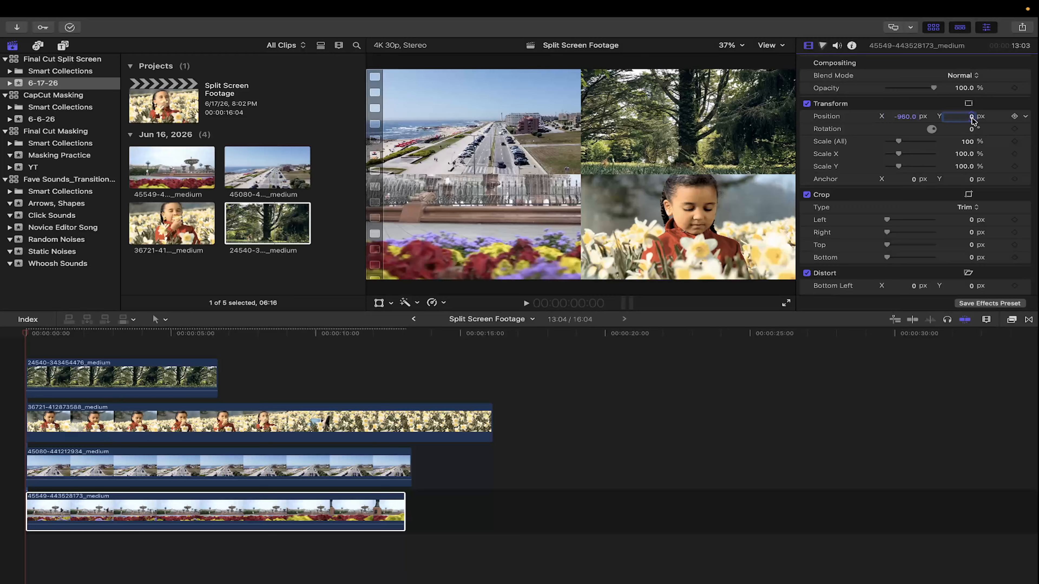
type("-540")
key("Return")
left_click(967, 143)
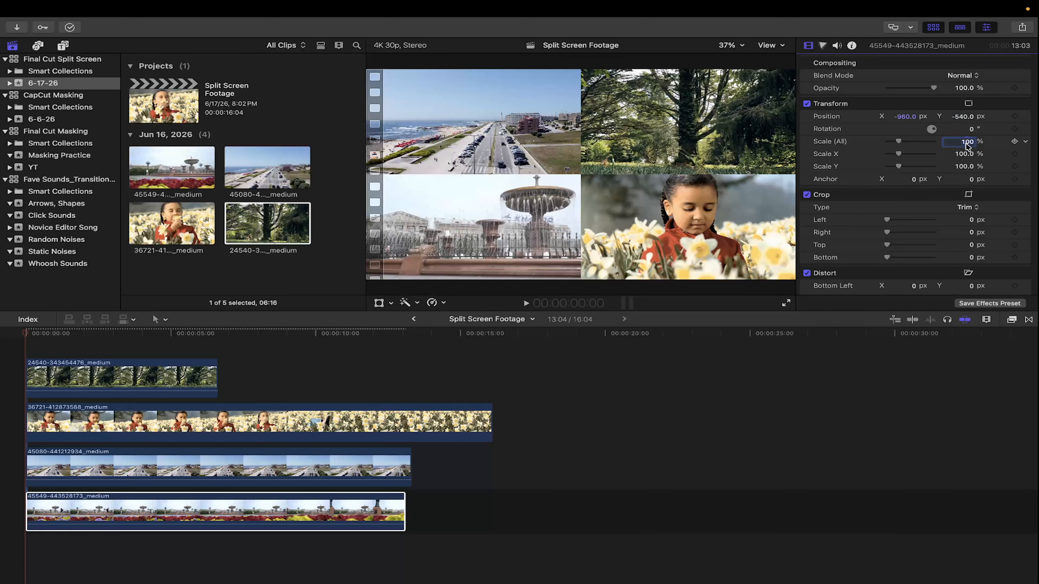
type("50")
key("Return")
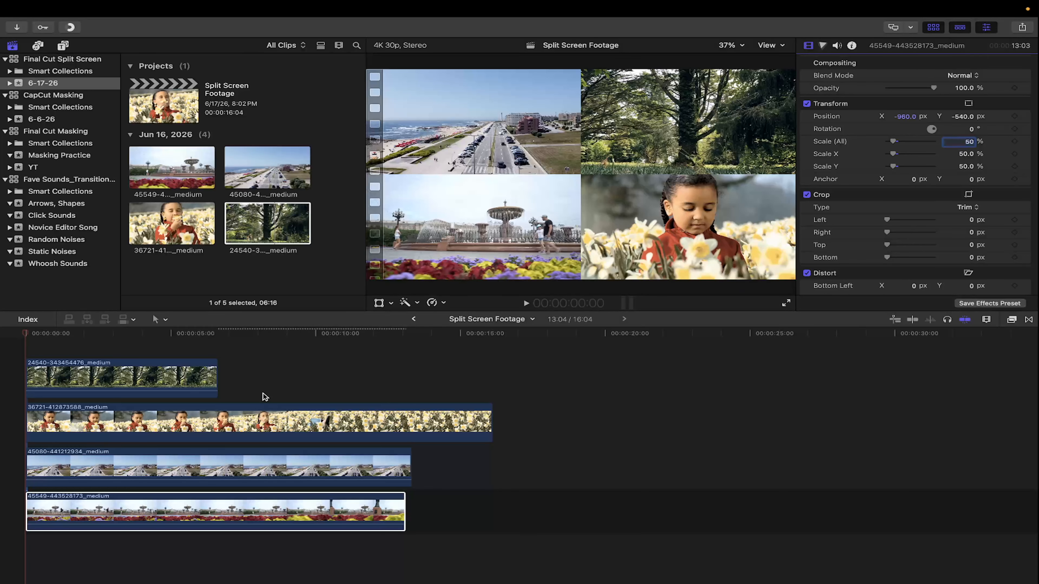
left_click(25, 335)
key("space")
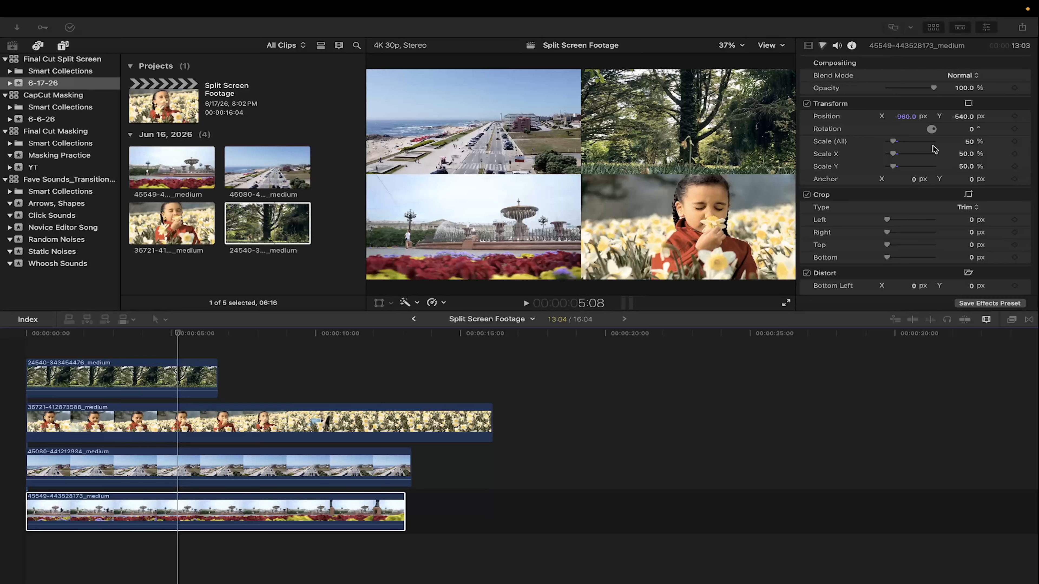
Reduce the overall scale of the fountain clip and the daffodil girl clip to 47% each
left_click(141, 377)
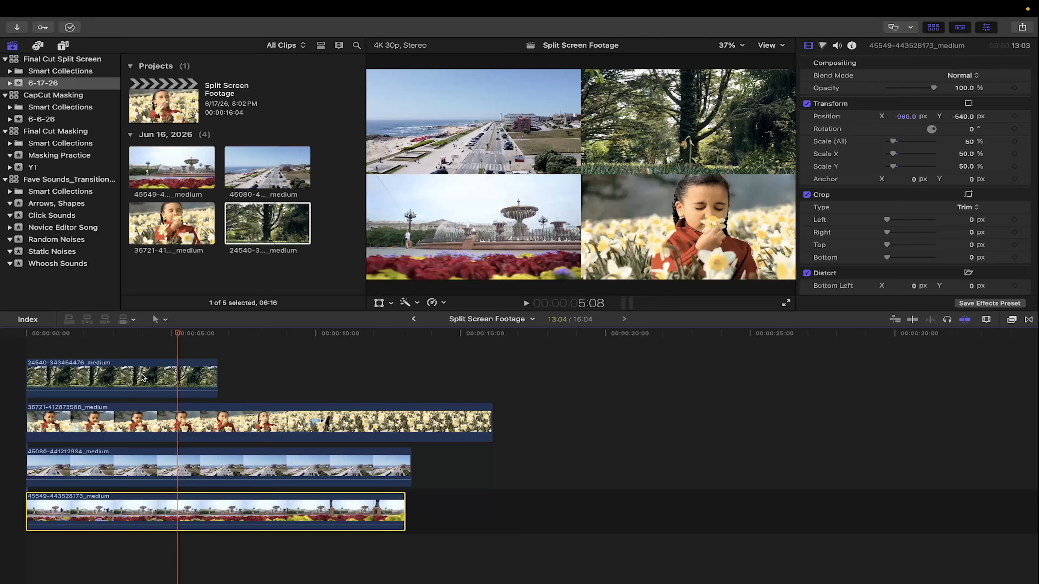
left_click(971, 143)
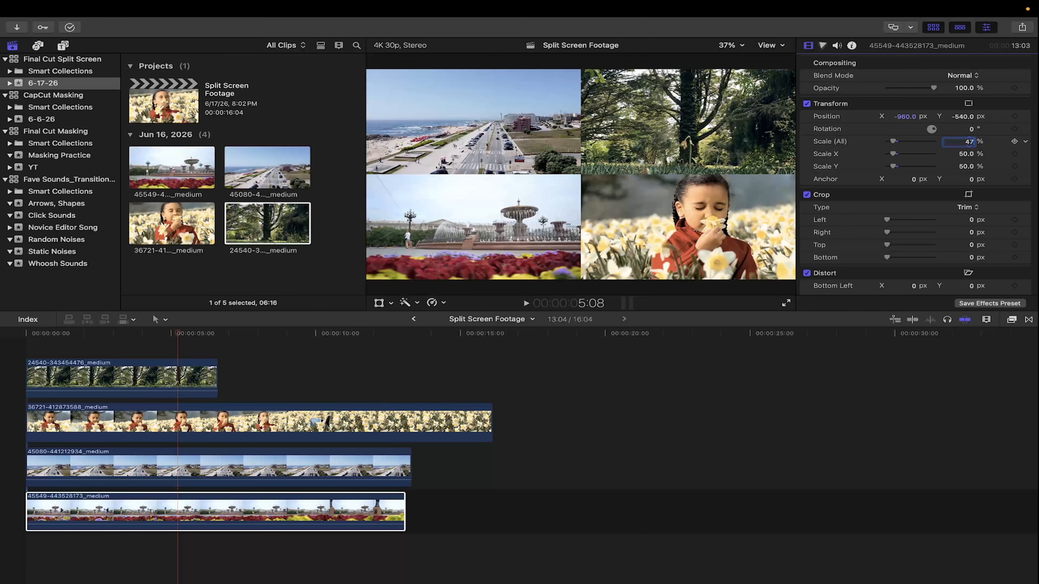
key("Return")
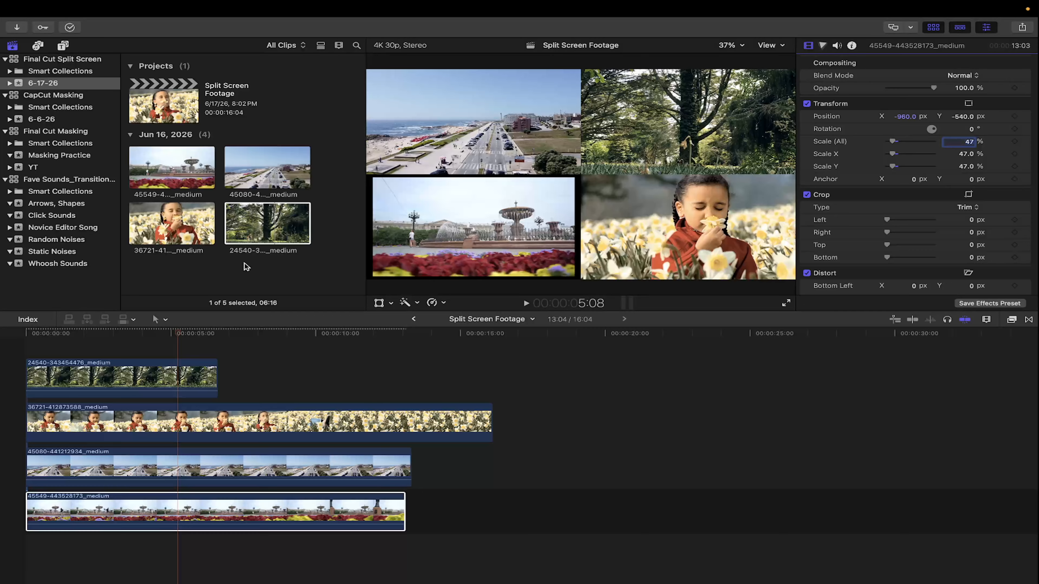
left_click(201, 419)
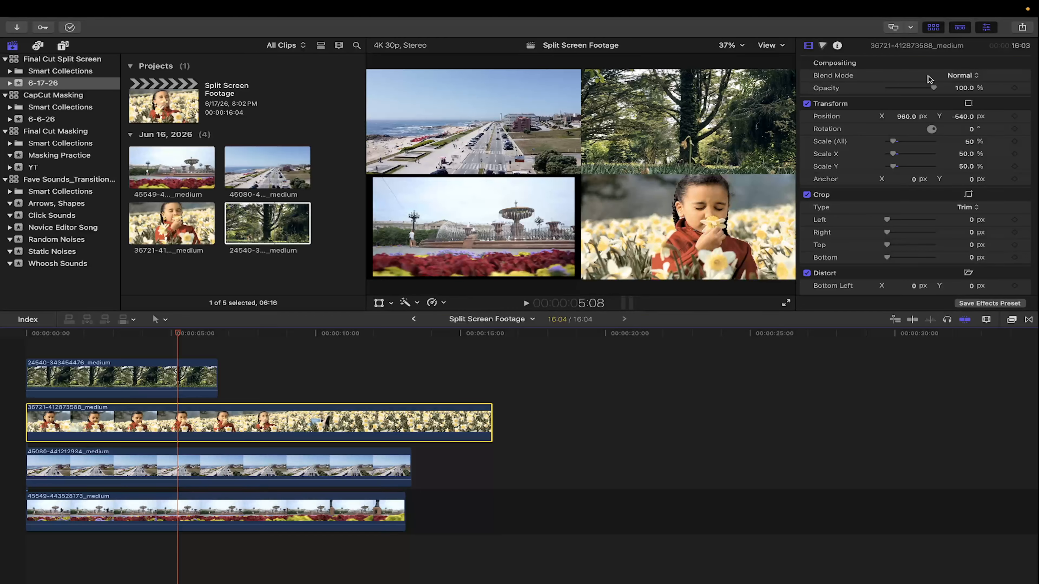
left_click(970, 142)
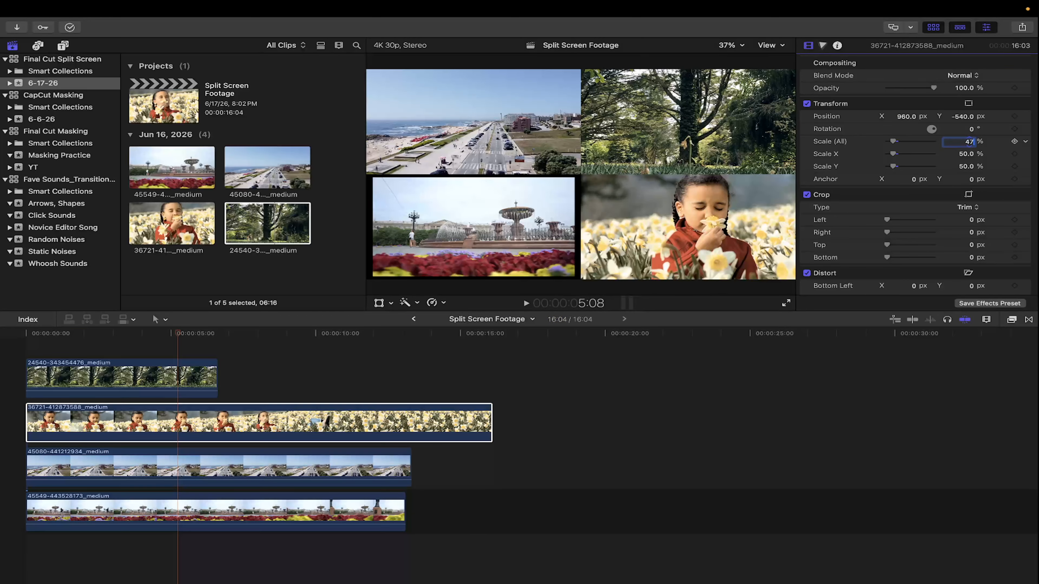
key("Return")
Reduce the overall scale of the coastal road clip and the forest clip to 47% each
left_click(194, 468)
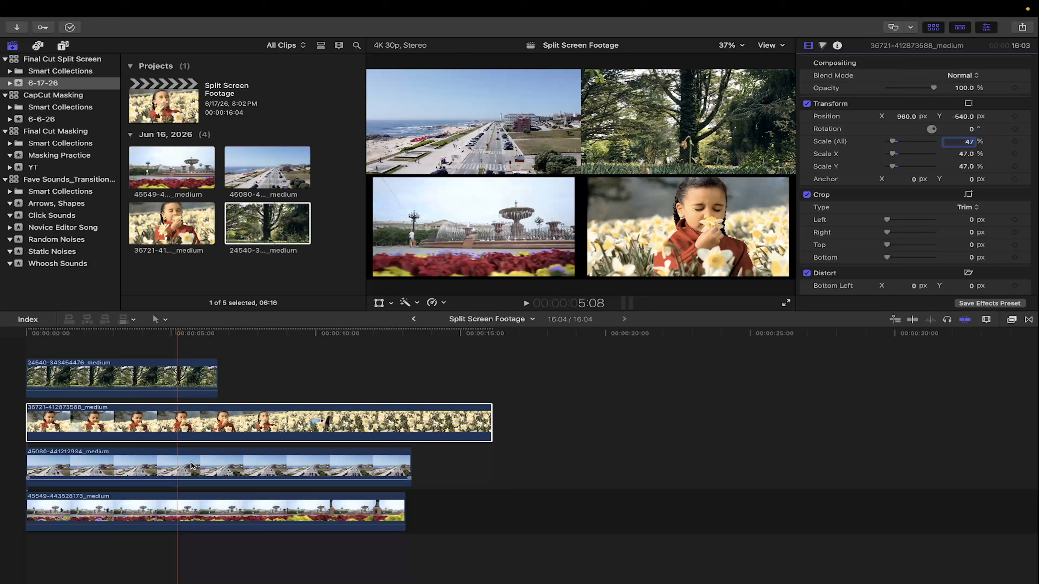
left_click(961, 142)
type("47")
key("Return")
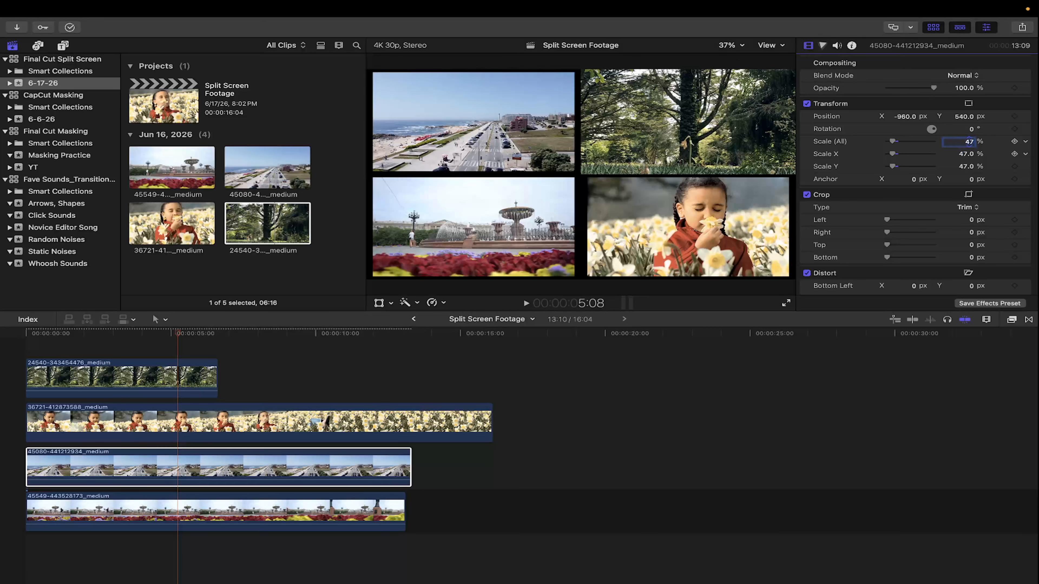
left_click(360, 506)
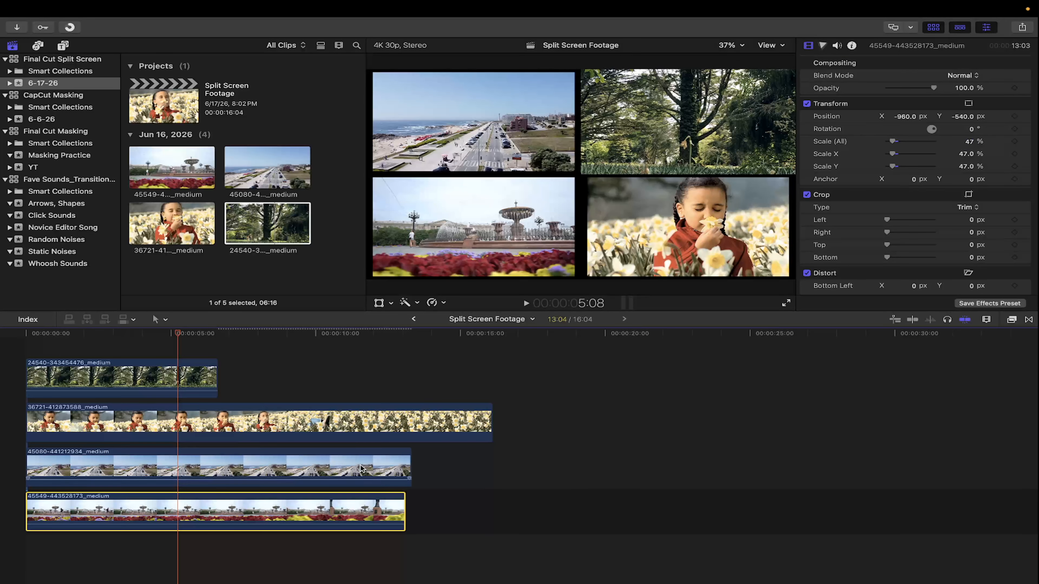
left_click(270, 467)
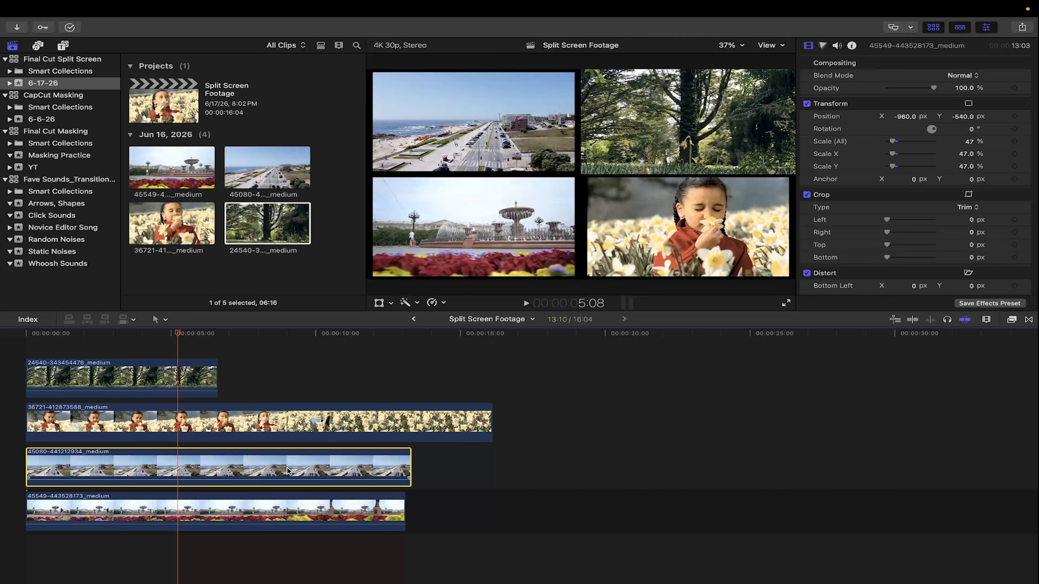
left_click(285, 428)
left_click(201, 378)
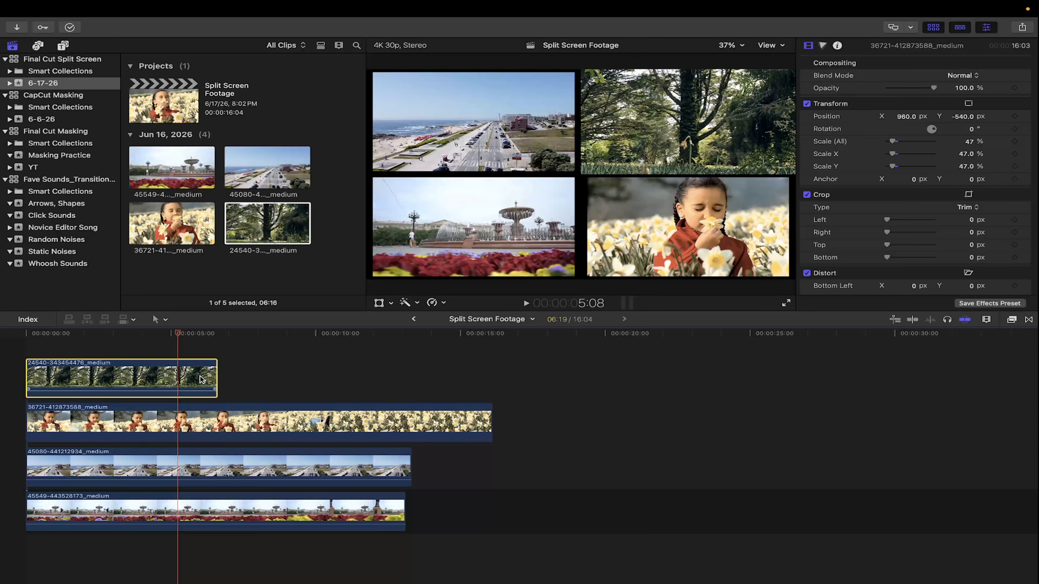
left_click(970, 141)
type("47")
key("Return")
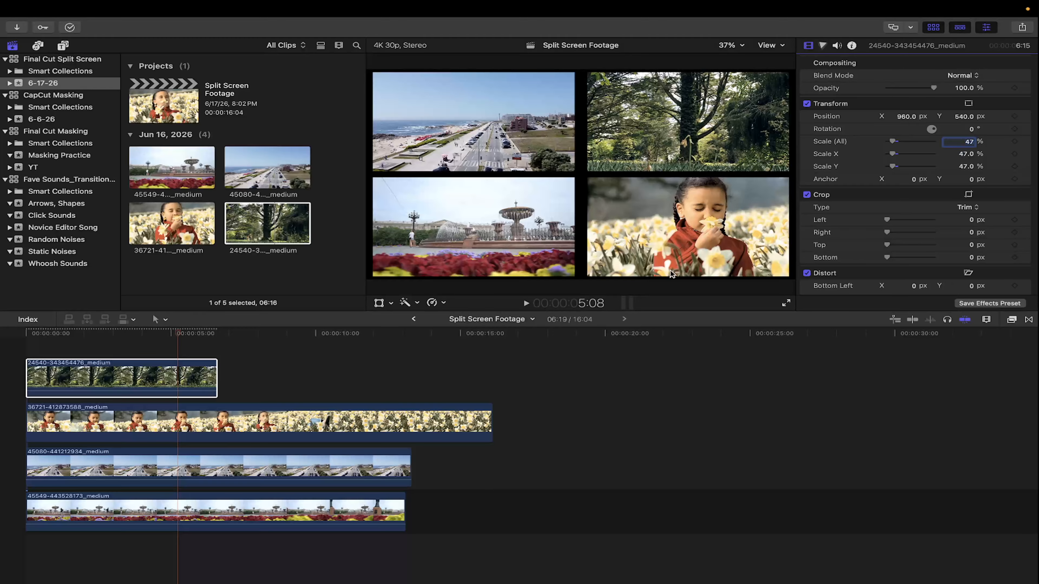
Play the bordered split screen from the start of the timeline and select the forest clip
left_click(32, 344)
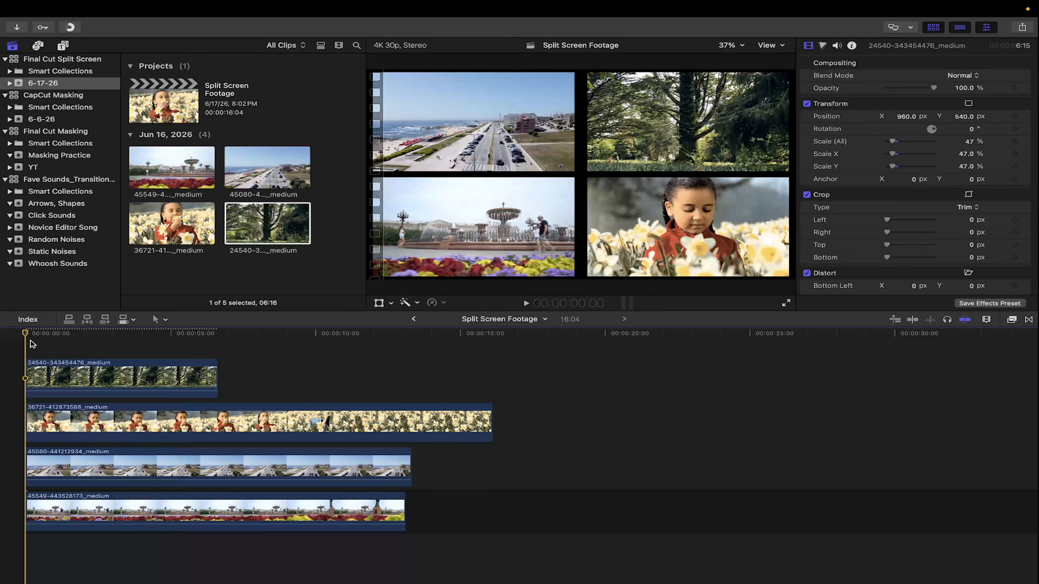
key("space")
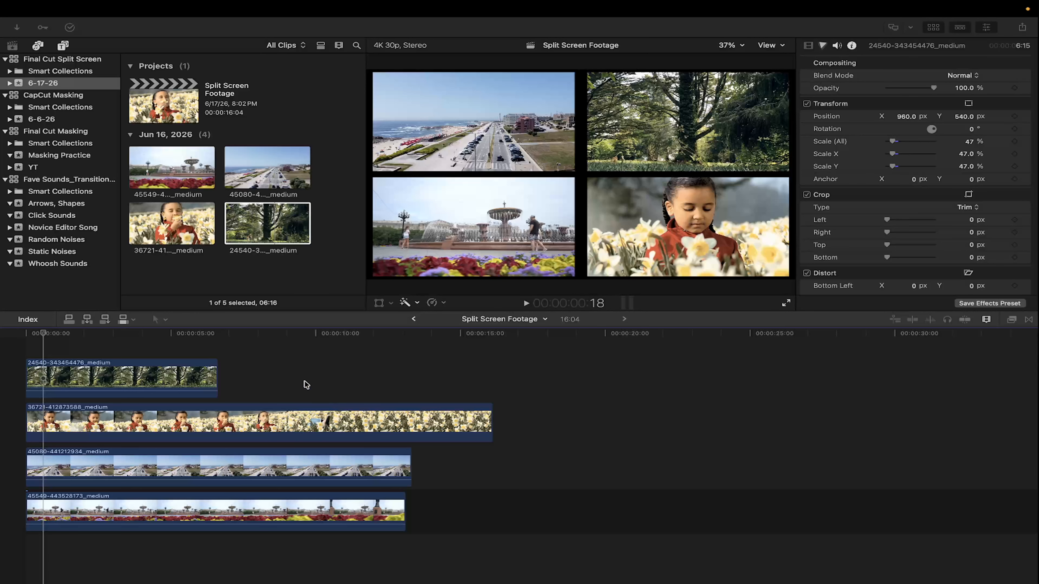
left_click(207, 378)
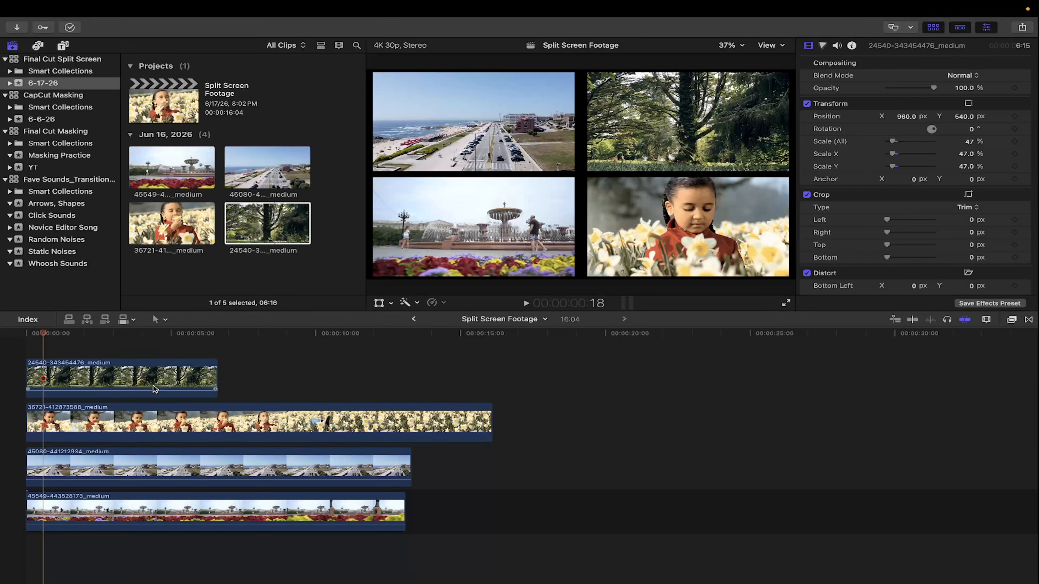
left_click(167, 383)
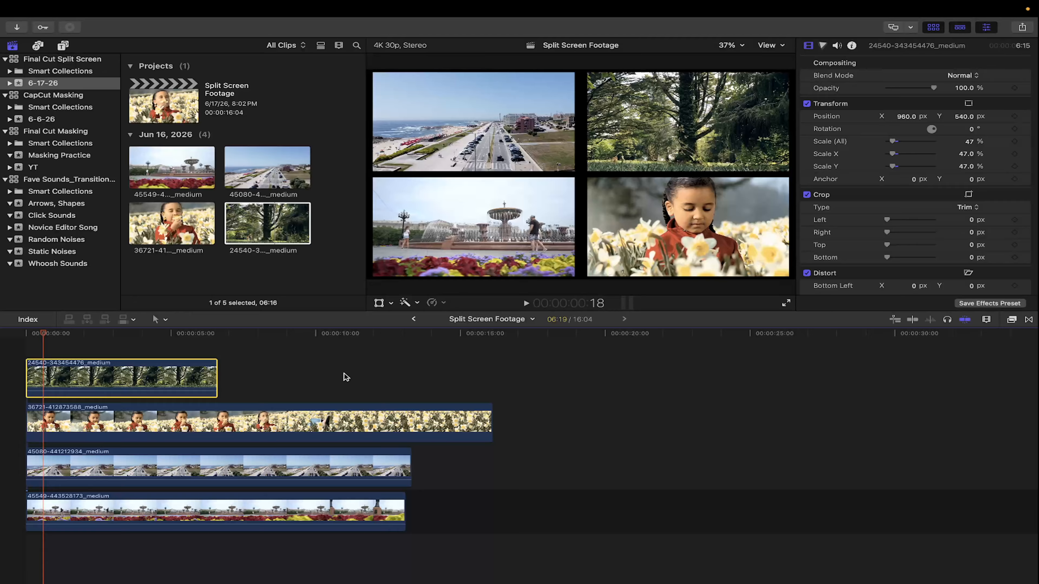
Delete the forest and daffodil girl clips from the timeline and reset the coastal road clip's position and overall scale
left_click_drag(345, 373, 205, 413)
key("Delete")
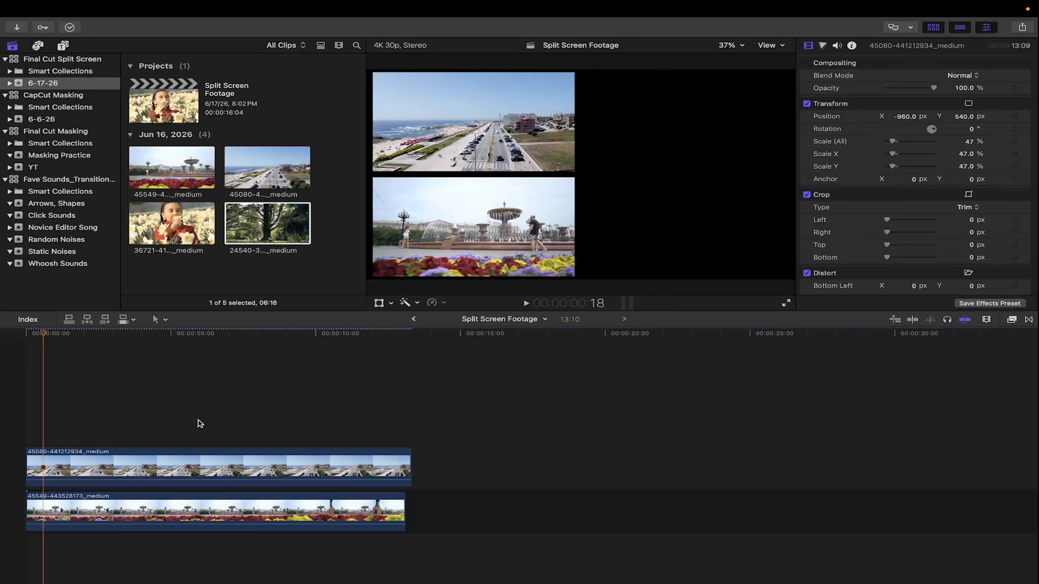
left_click(191, 475)
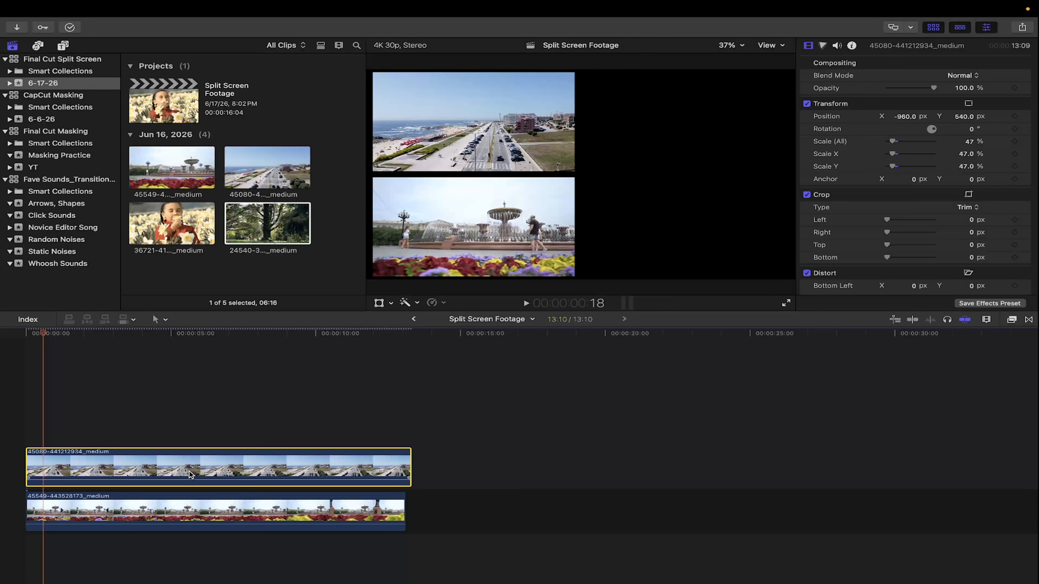
left_click(1027, 118)
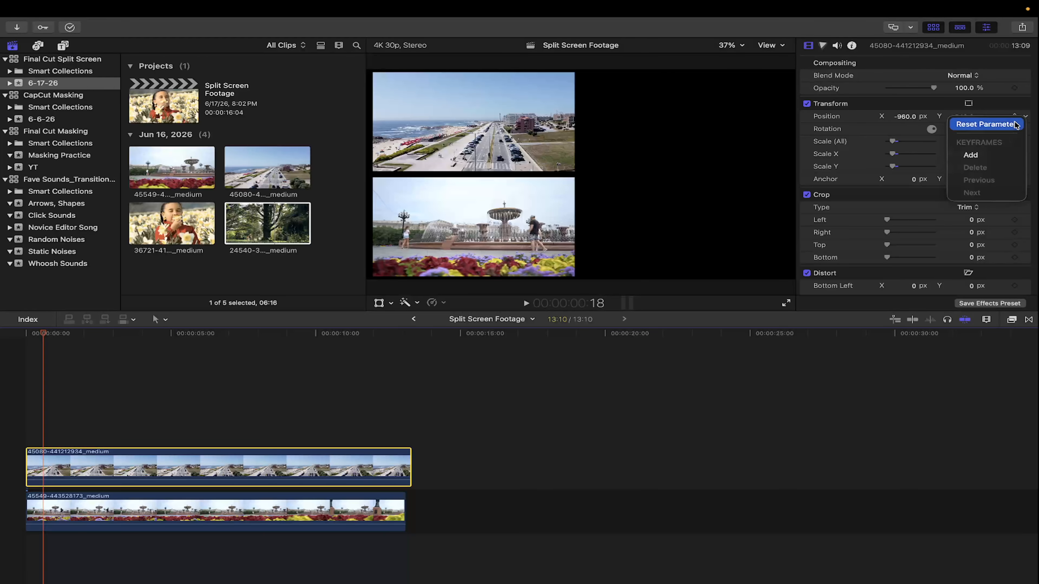
left_click(986, 124)
left_click(1028, 142)
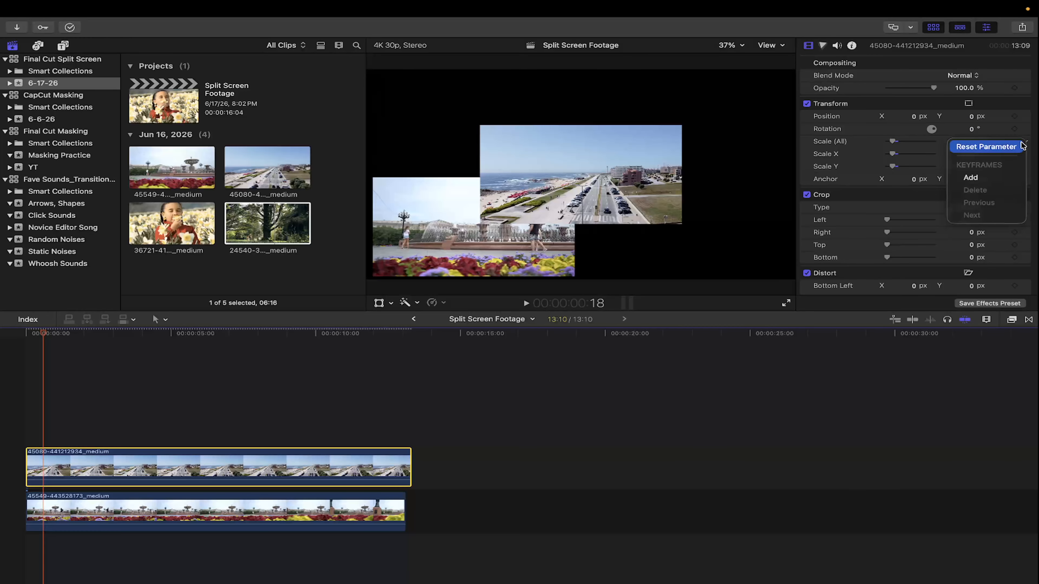
left_click(986, 147)
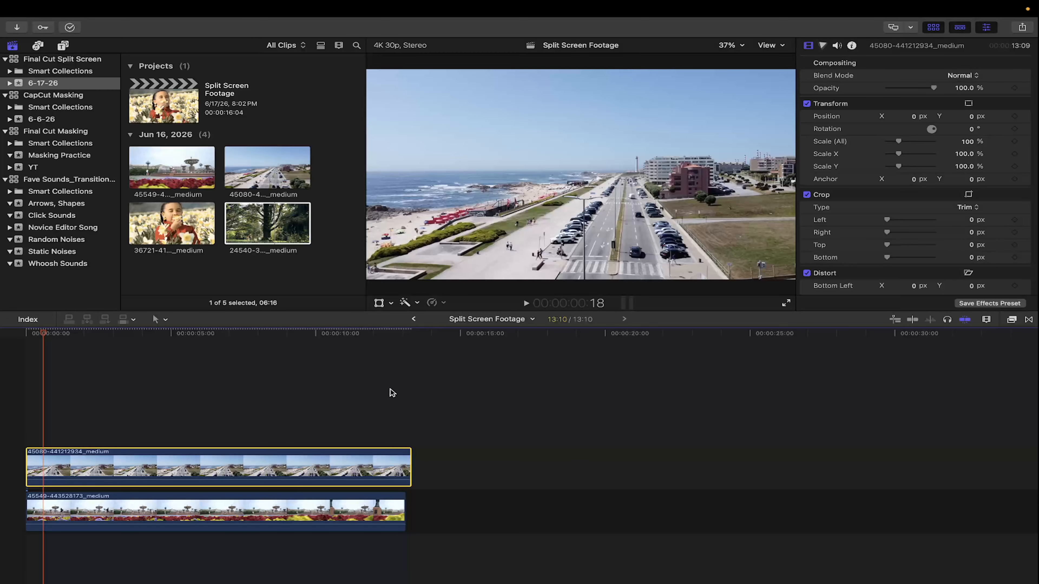
Reset the fountain clip's overall scale and position to their defaults
left_click(239, 522)
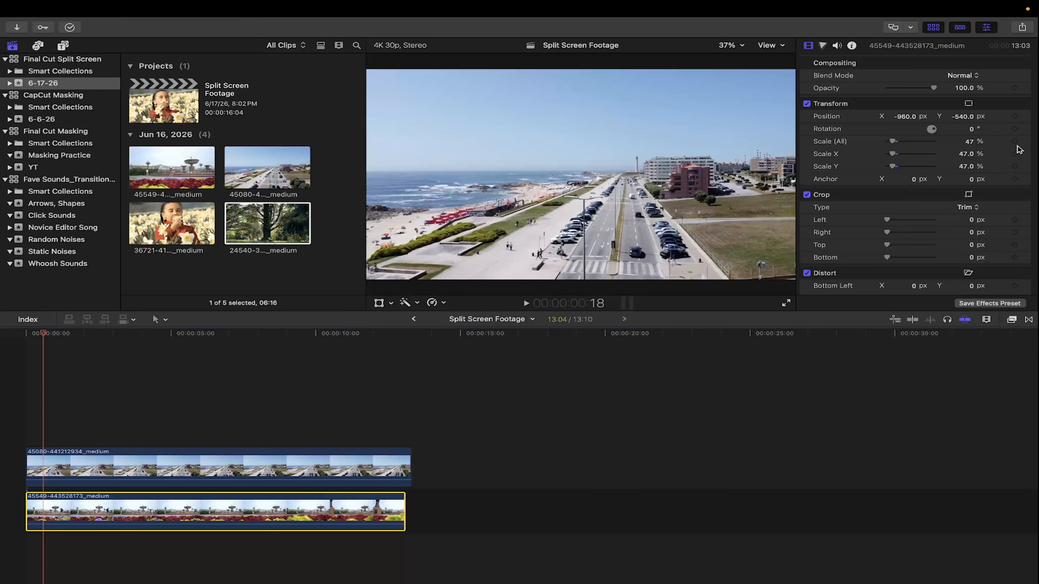
left_click(1025, 141)
left_click(986, 146)
left_click(1025, 116)
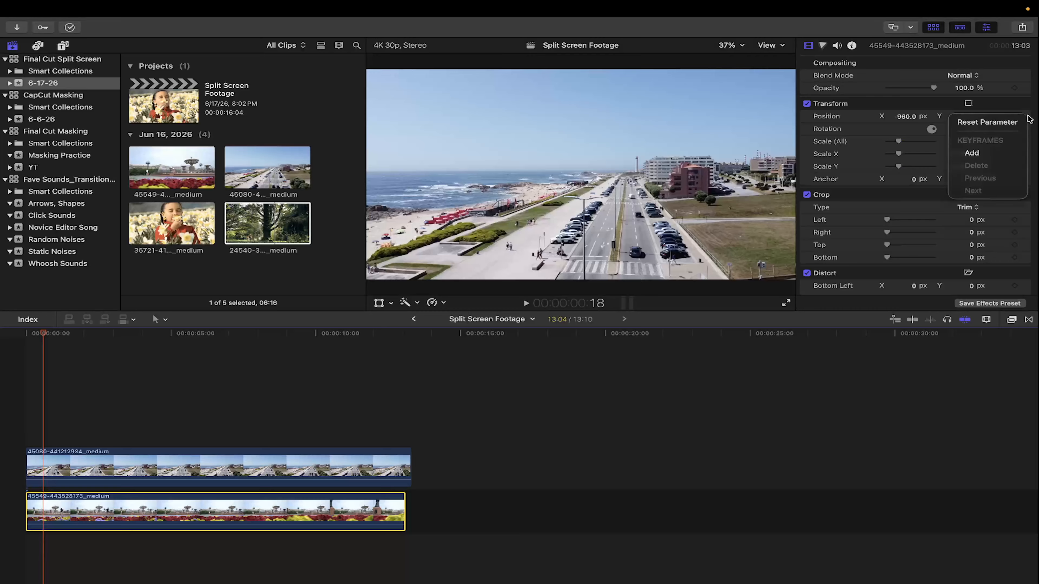
left_click(1016, 122)
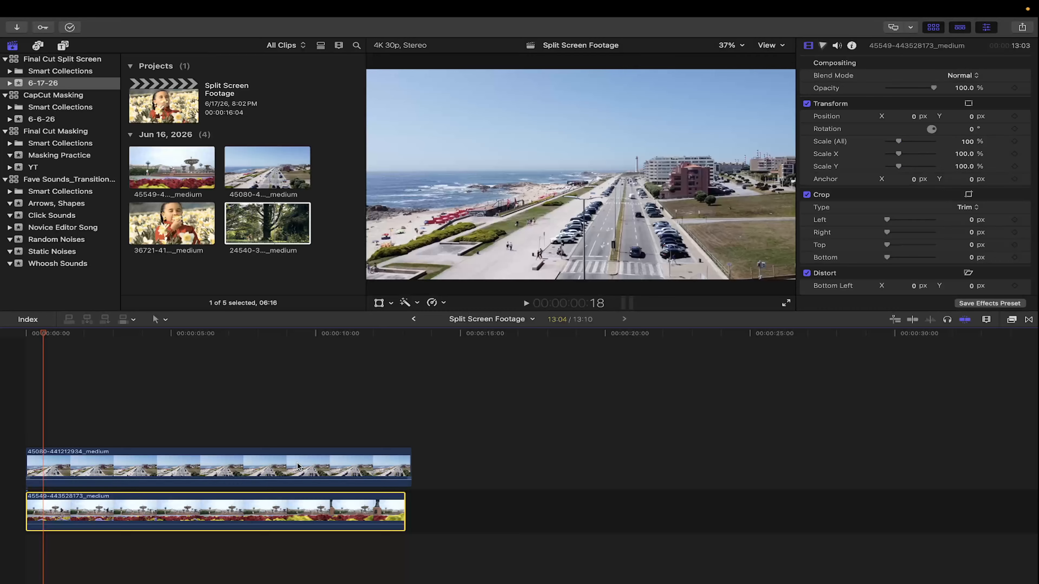
Apply the Draw Mask effect from the Masks and Keying category to the coastal road clip
left_click(403, 465)
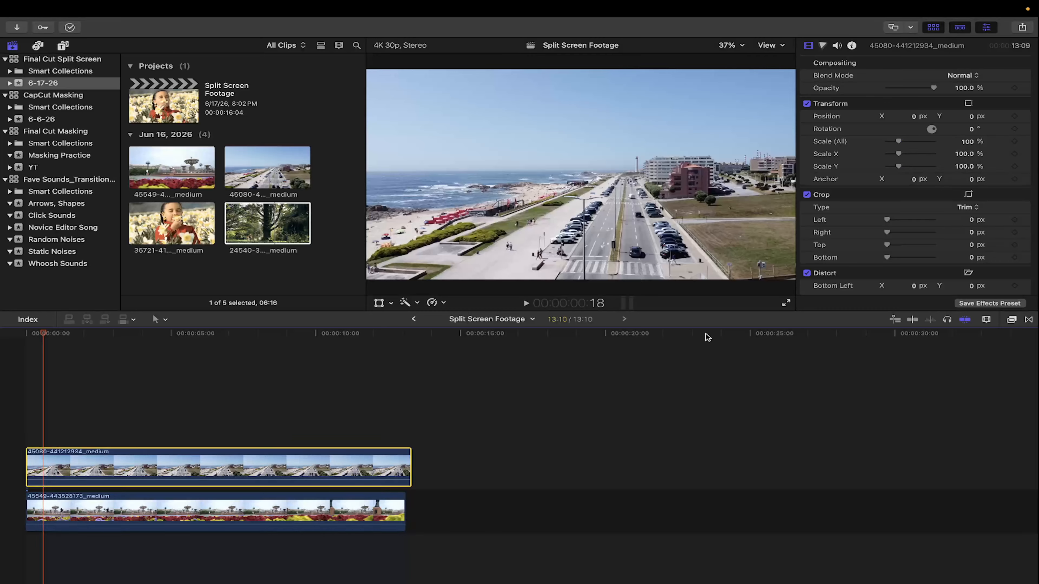
left_click(1014, 322)
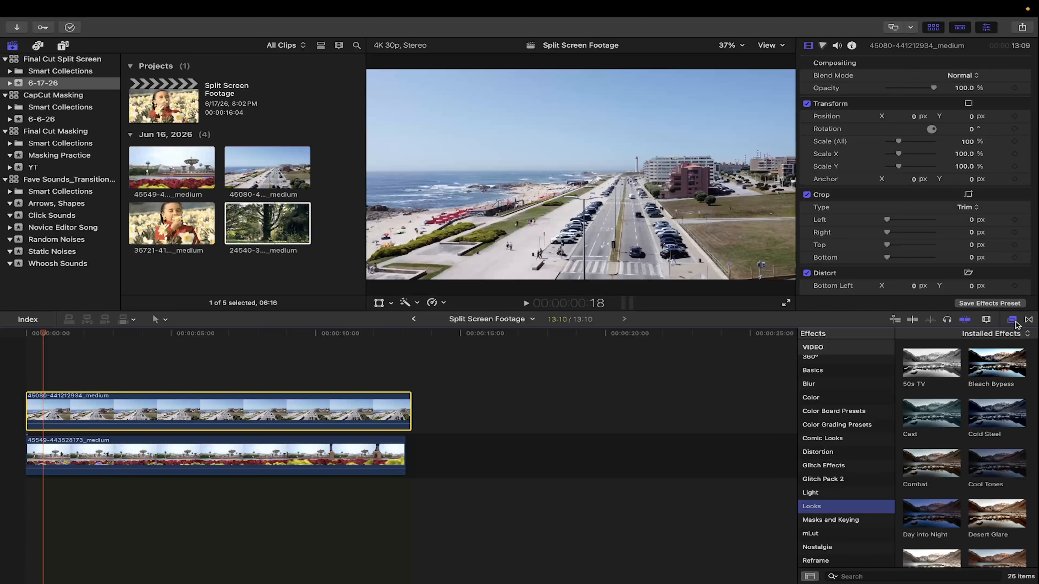
left_click(838, 524)
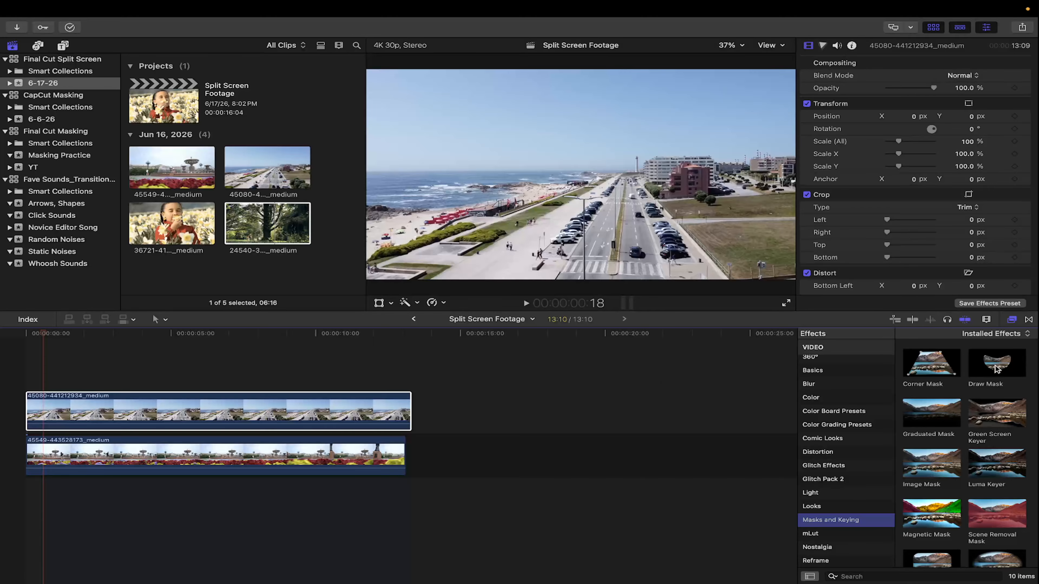
mouse_move(996, 368)
left_mouse_down()
mouse_move(508, 380)
mouse_move(352, 415)
left_mouse_up()
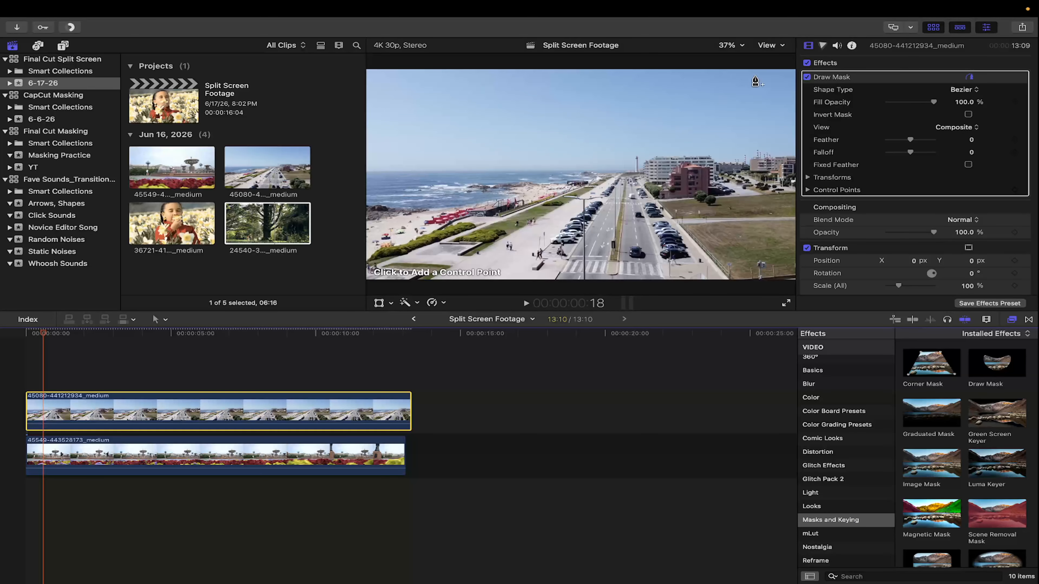
Draw a closed triangular mask over the lower-right half of the coastal road clip, placing its three points outside the frame
left_click(742, 46)
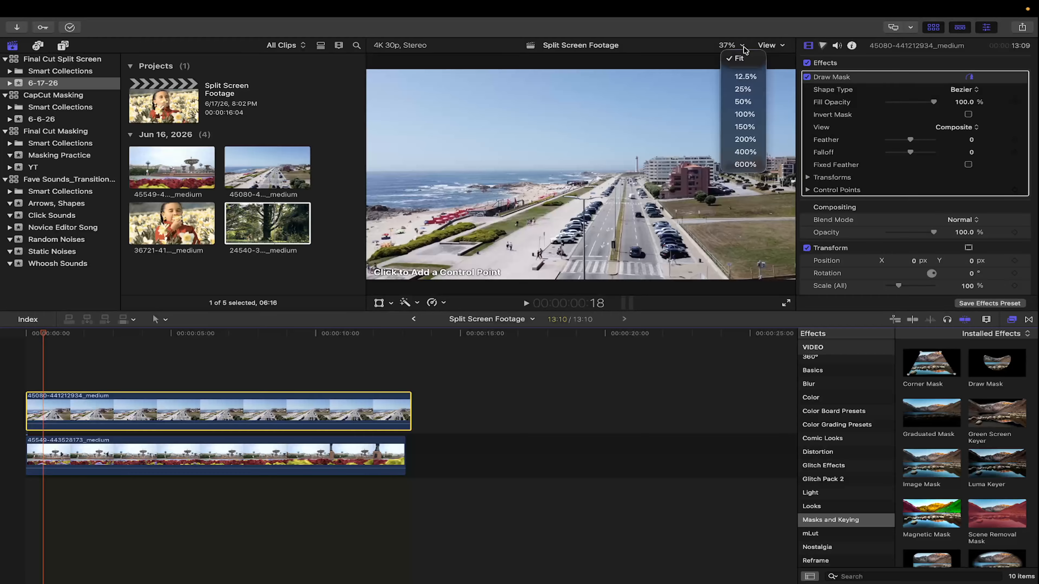
left_click(744, 89)
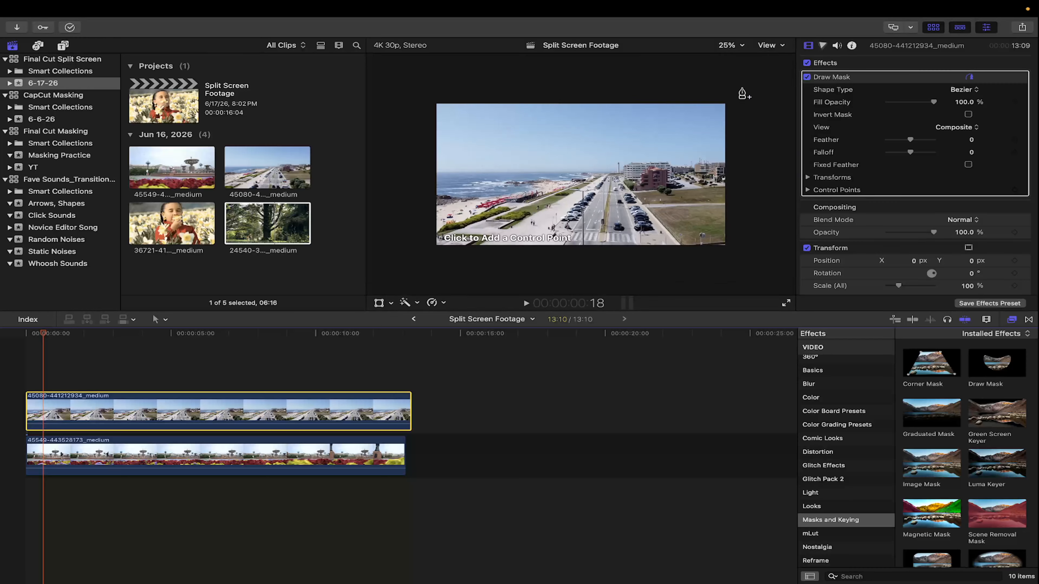
left_click(417, 257)
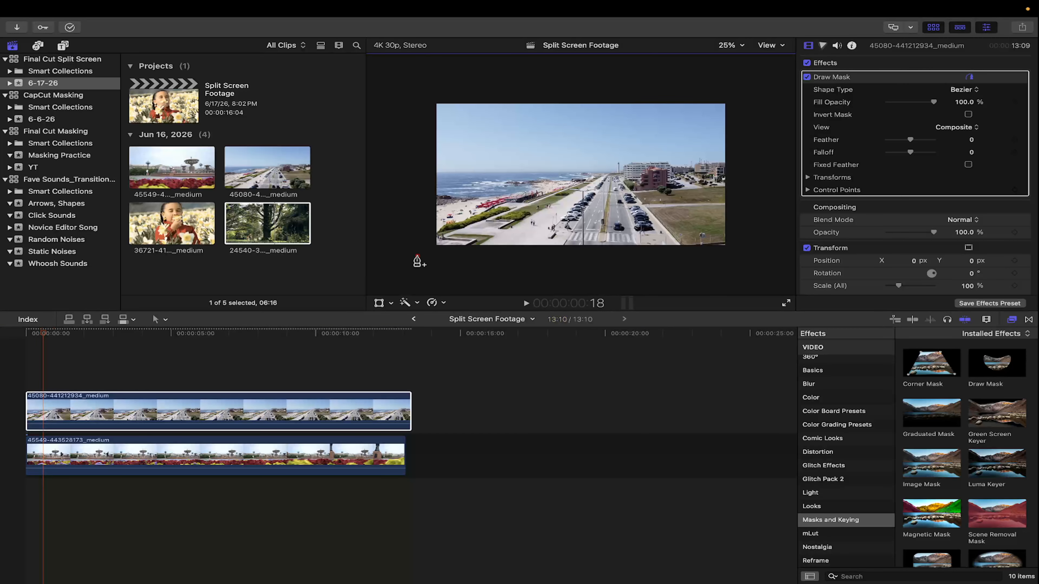
left_click(767, 261)
left_click(750, 77)
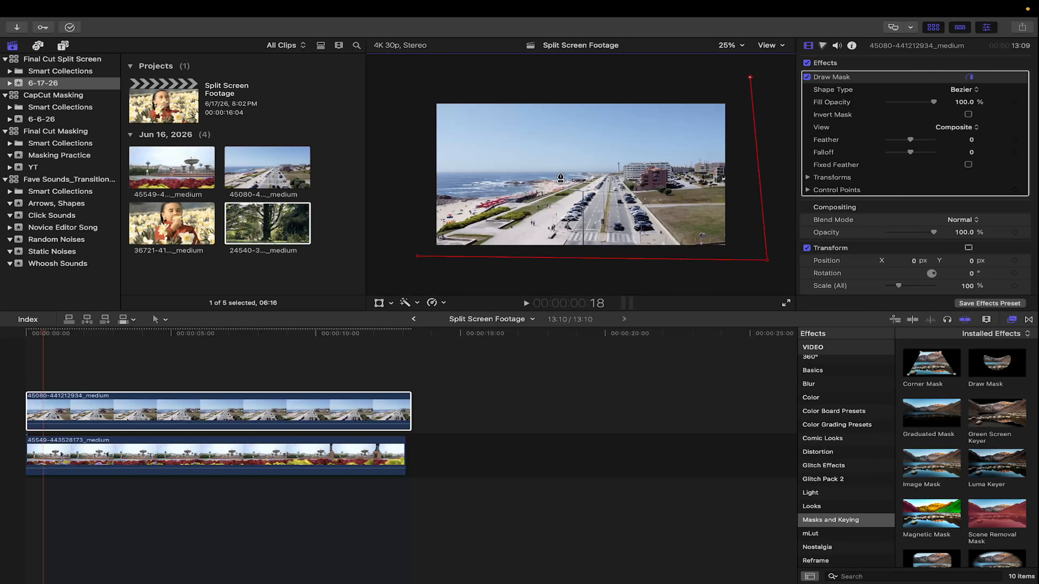
left_click(417, 257)
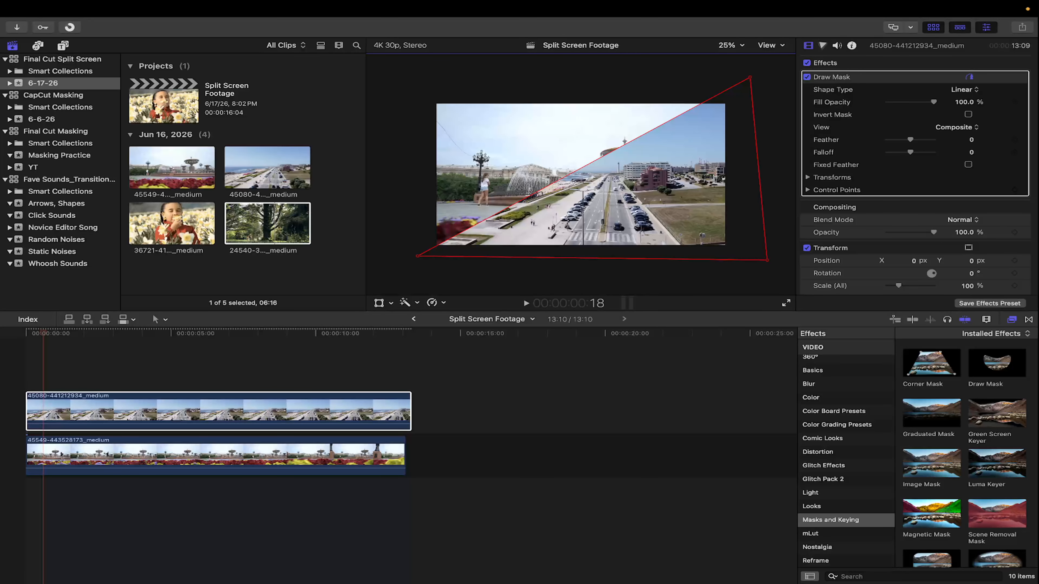
Play the diagonal split screen from the start of the timeline
left_click(28, 352)
key("space")
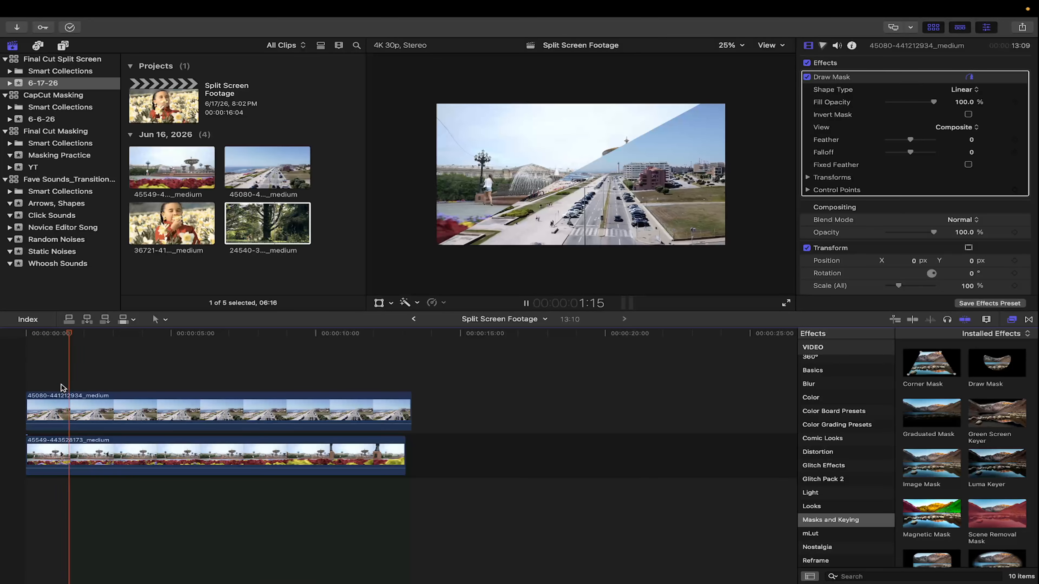
key("space")
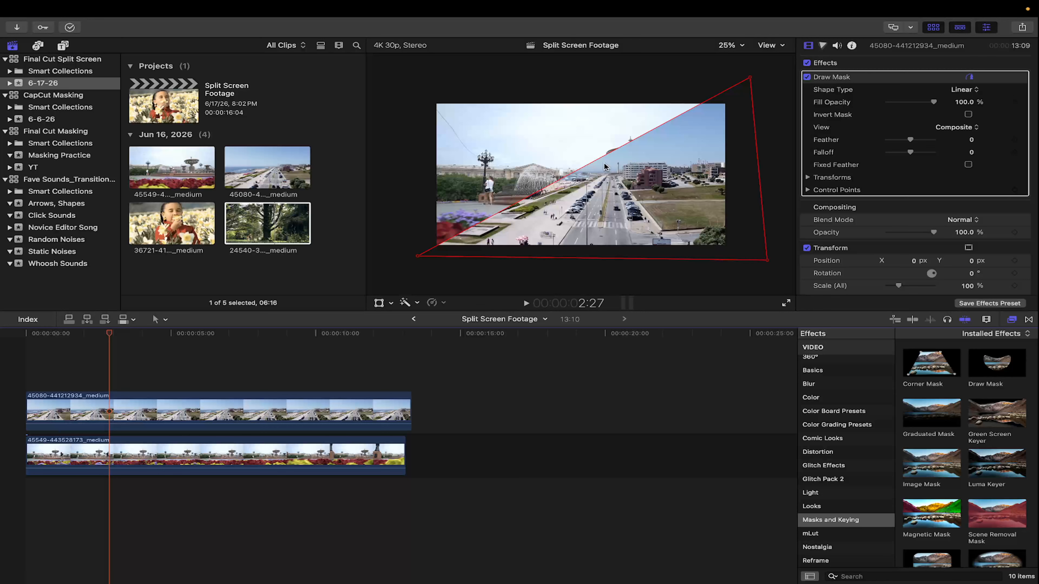
Invert the Draw Mask on the coastal road clip and play the swapped diagonal split
left_click(968, 115)
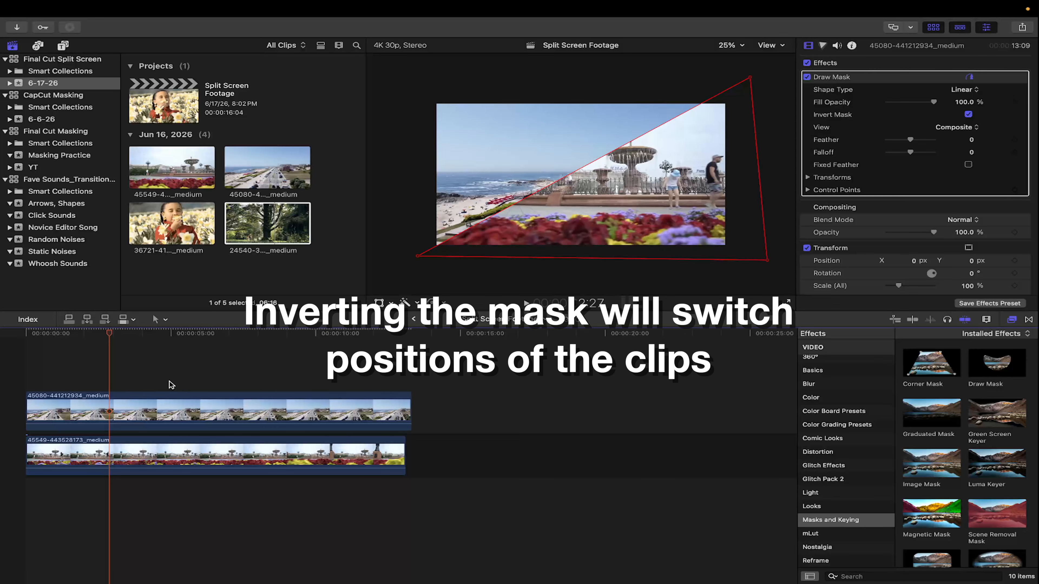
key("space")
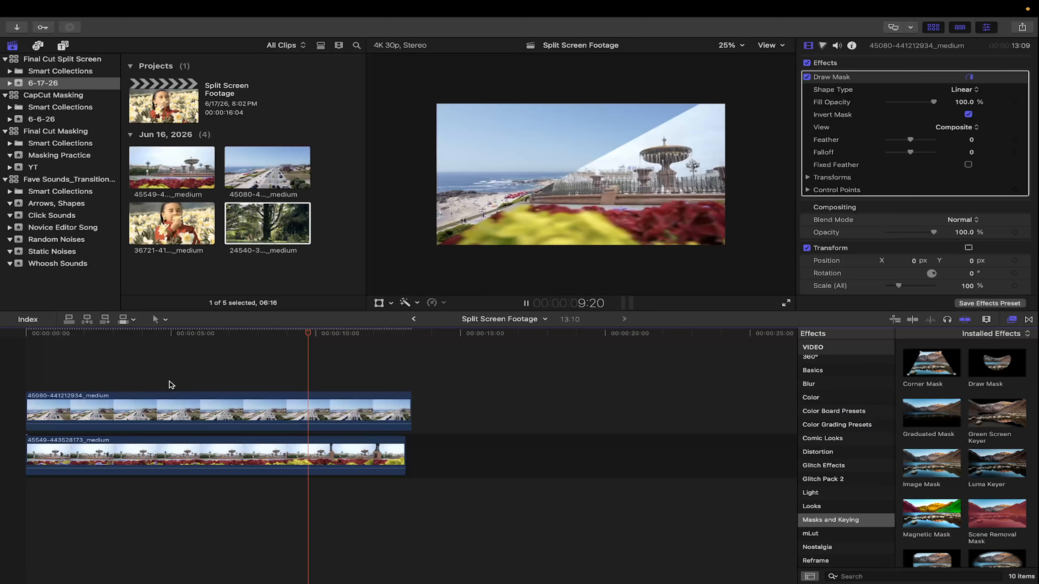
key("space")
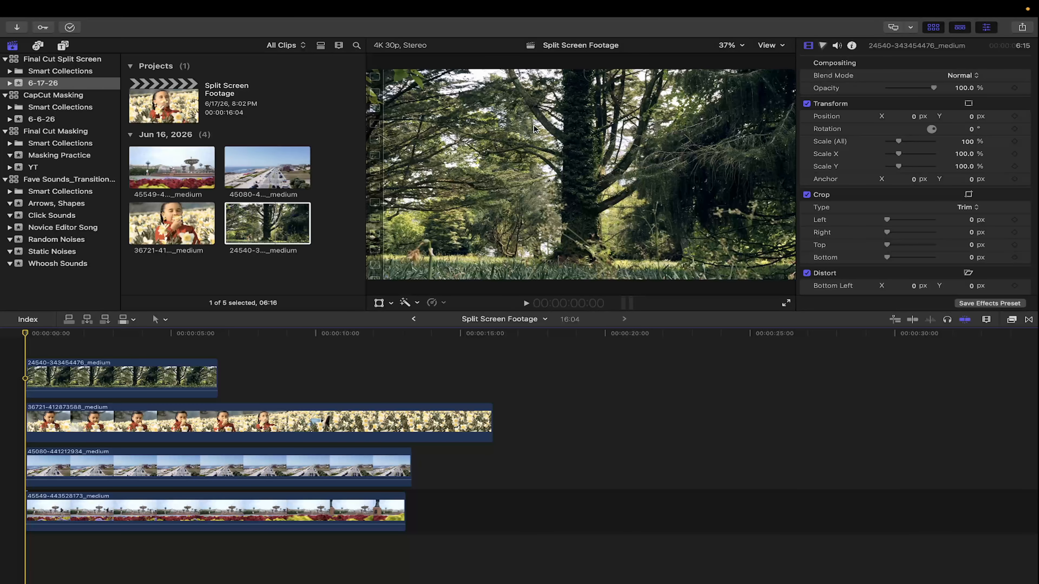
left_click(166, 382)
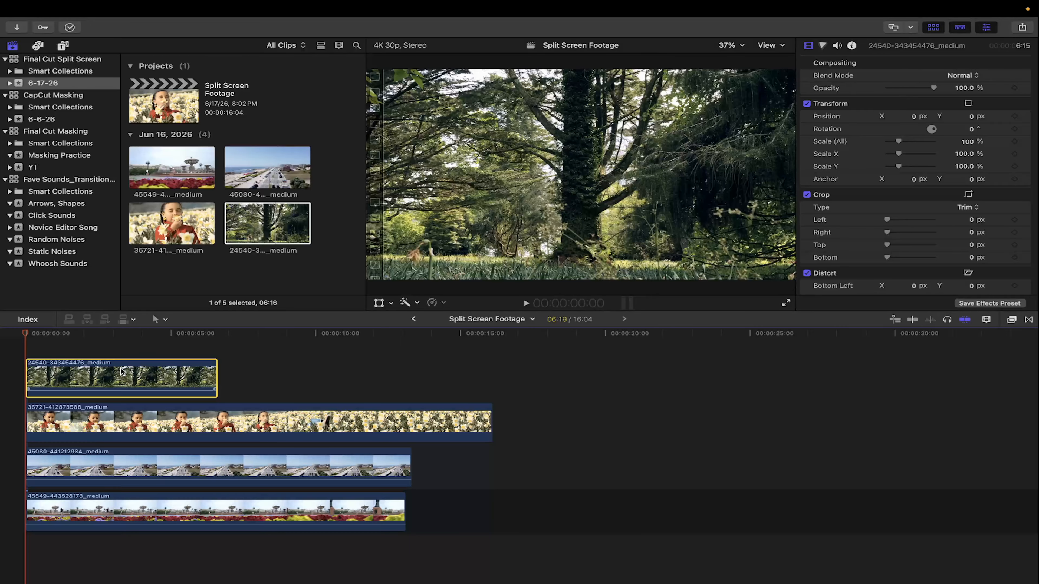
left_click(171, 430)
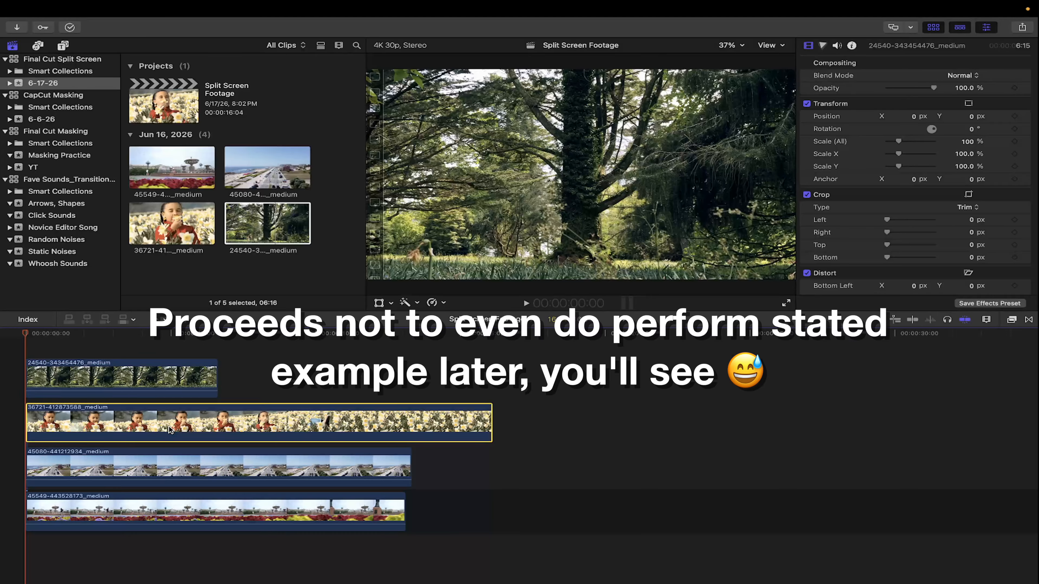
left_click(175, 466)
left_click(175, 520)
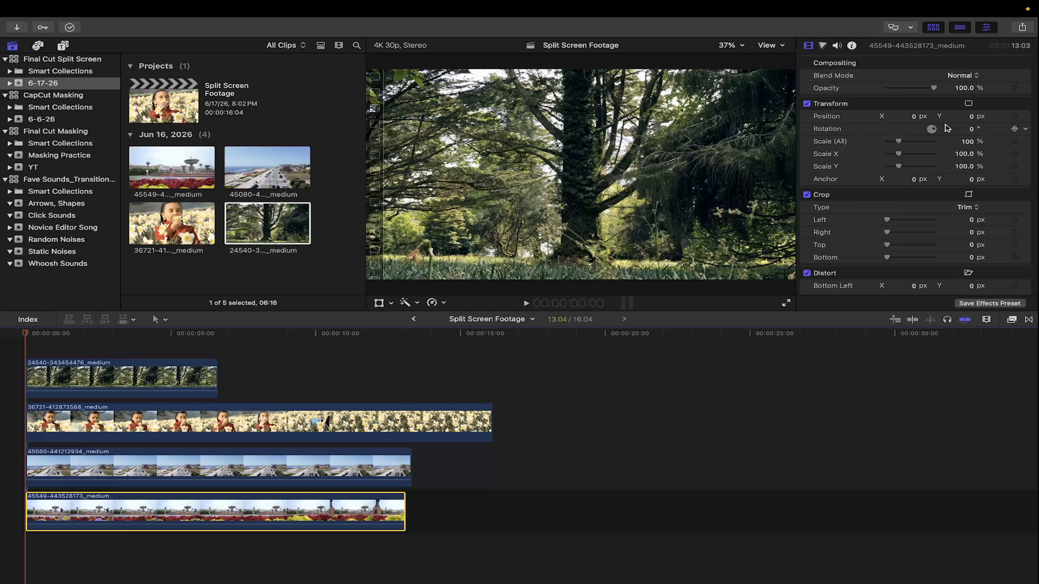
Transform the forest clip in the viewer, scaling it to about 45% and placing it upper right at about X 960 px, Y 465 px
left_click(193, 370)
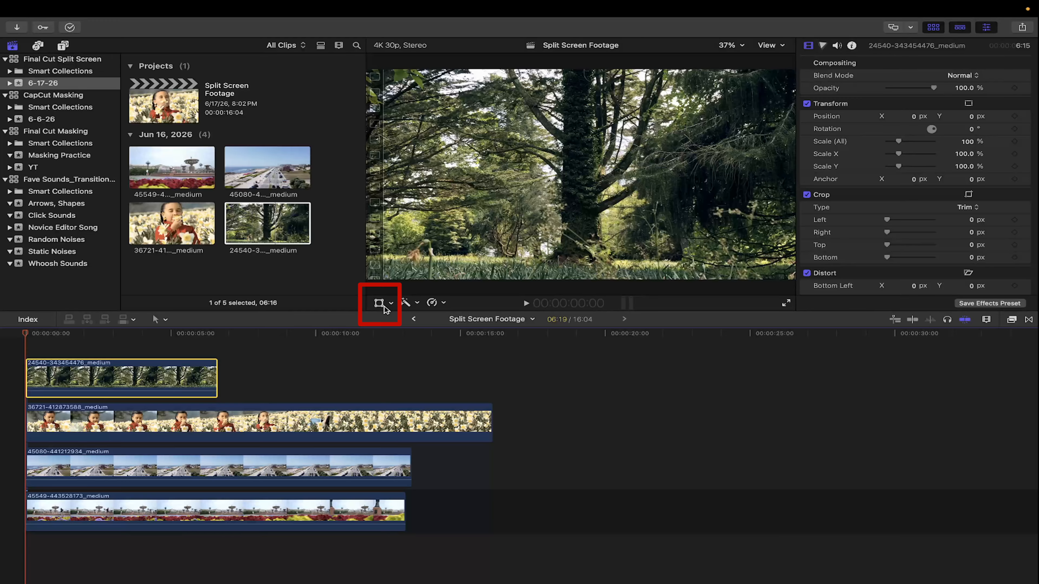
left_click(392, 304)
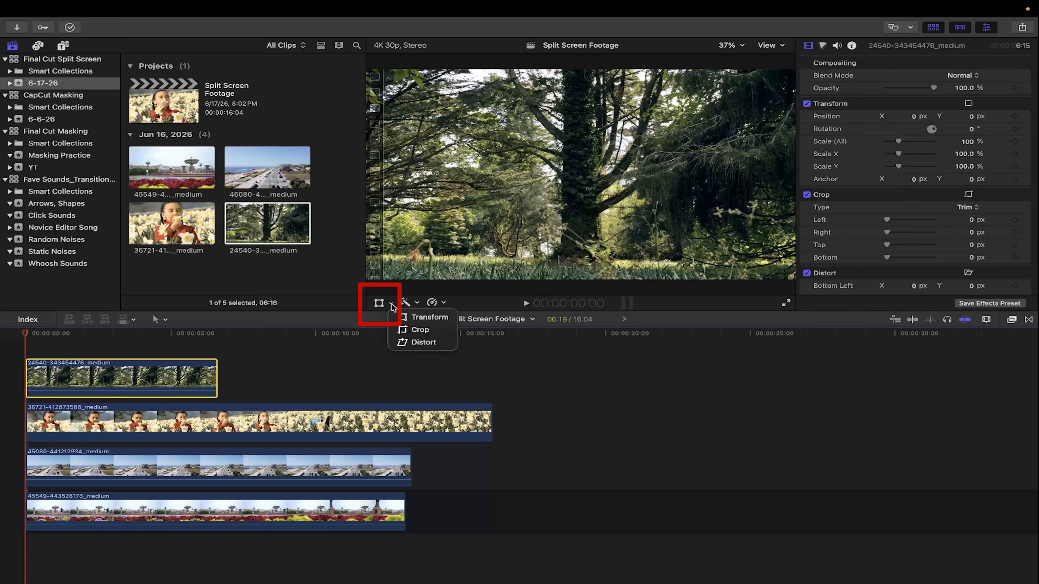
left_click(416, 318)
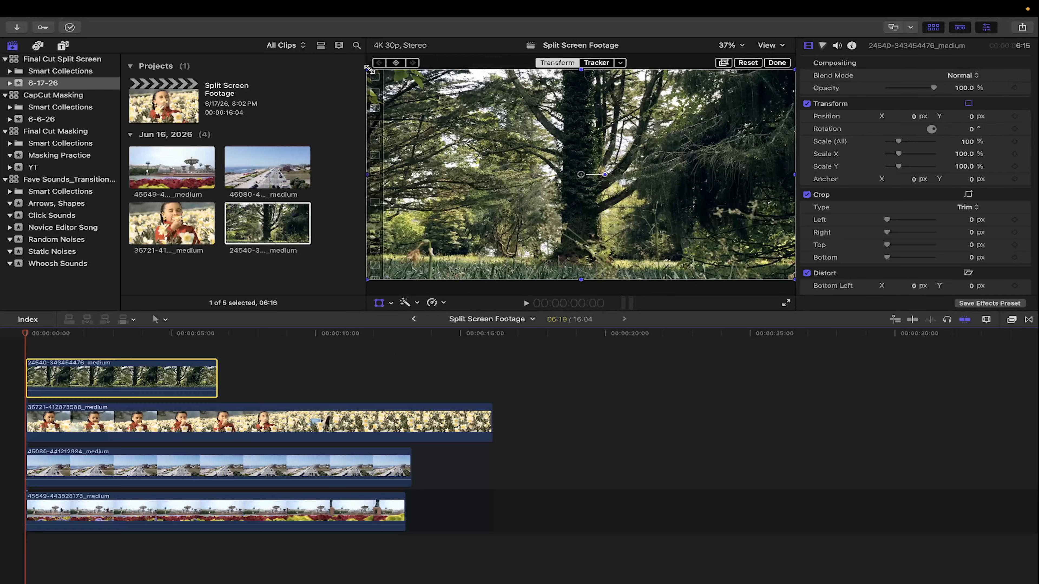
left_click(725, 45)
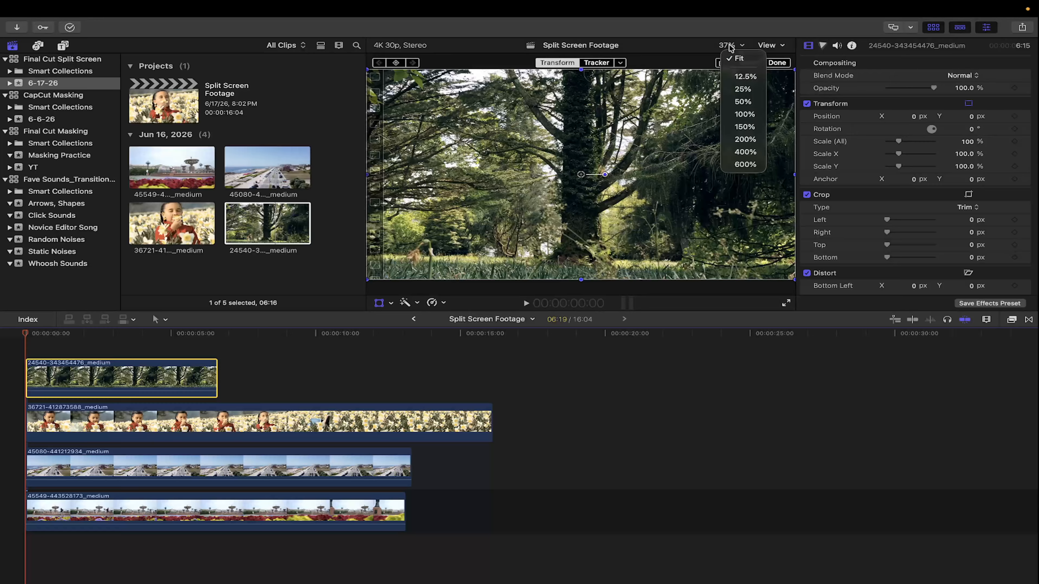
left_click(741, 90)
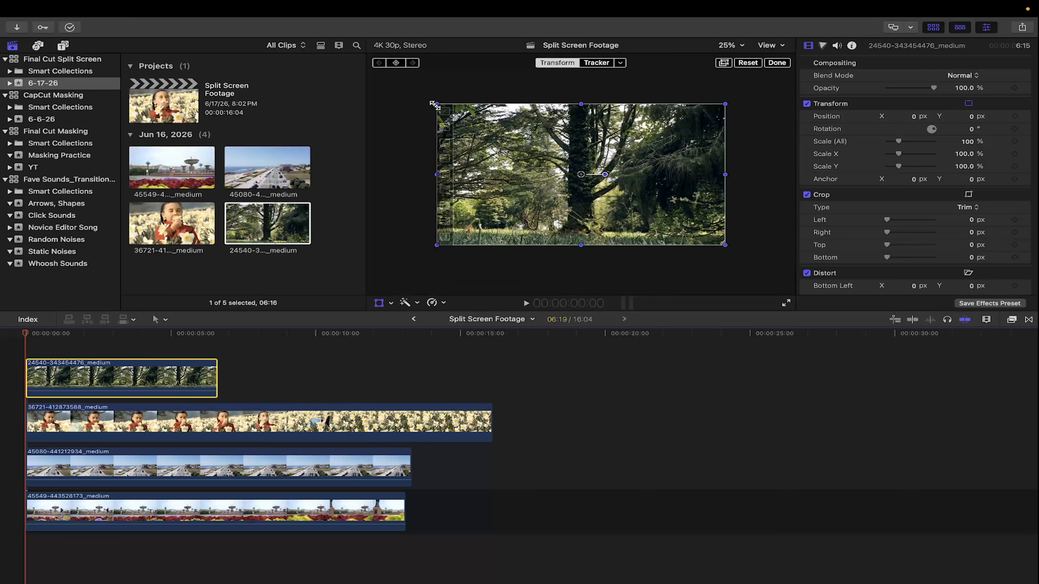
left_click_drag(434, 105, 522, 143)
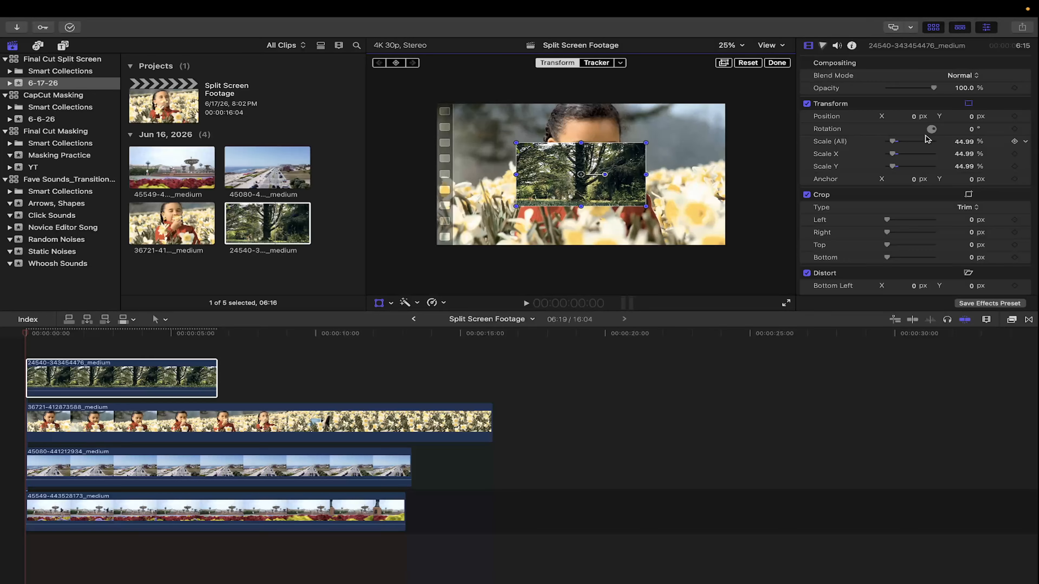
left_click_drag(605, 166, 699, 141)
Scale the daffodil girl clip to about 45% in the lower-right area and the coastal road clip to about 30% left of centre
left_click(268, 423)
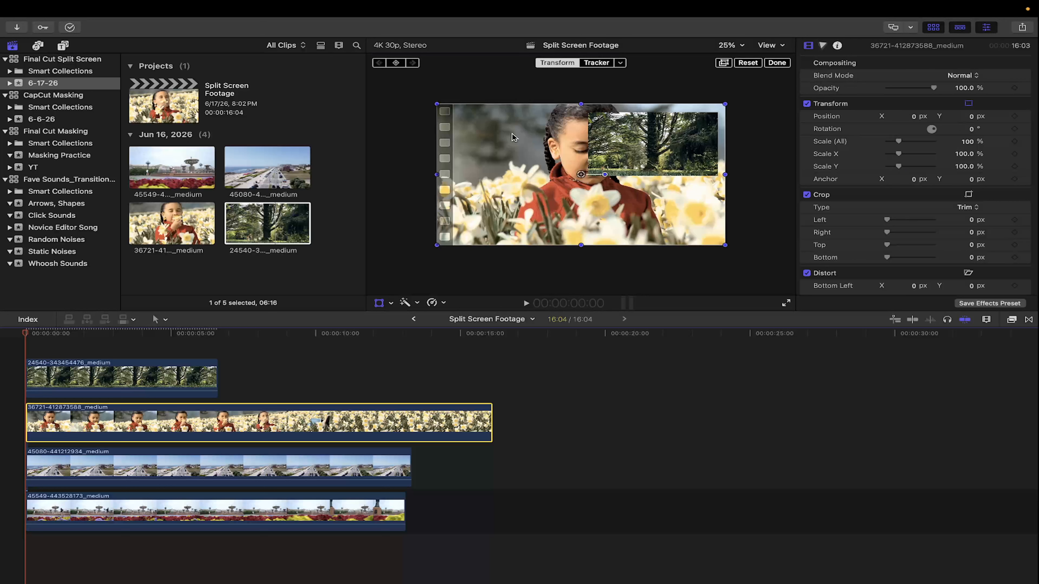
left_click_drag(439, 109, 607, 196)
left_click(288, 472)
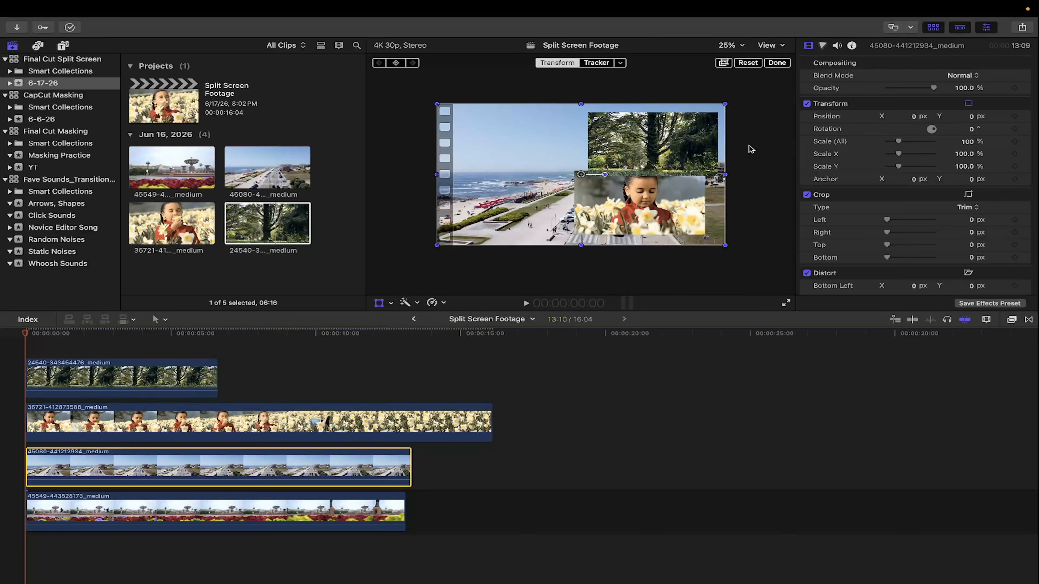
left_click_drag(437, 104, 513, 157)
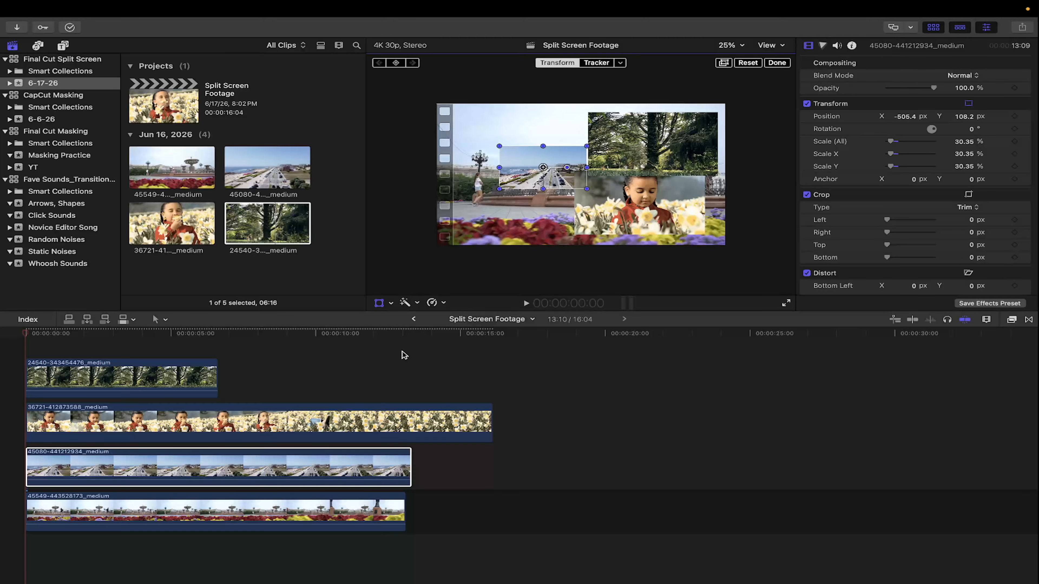
Park the playhead at 4:08 and move the daffodil girl clip to about X 819 px, Y -451 px
left_click(295, 371)
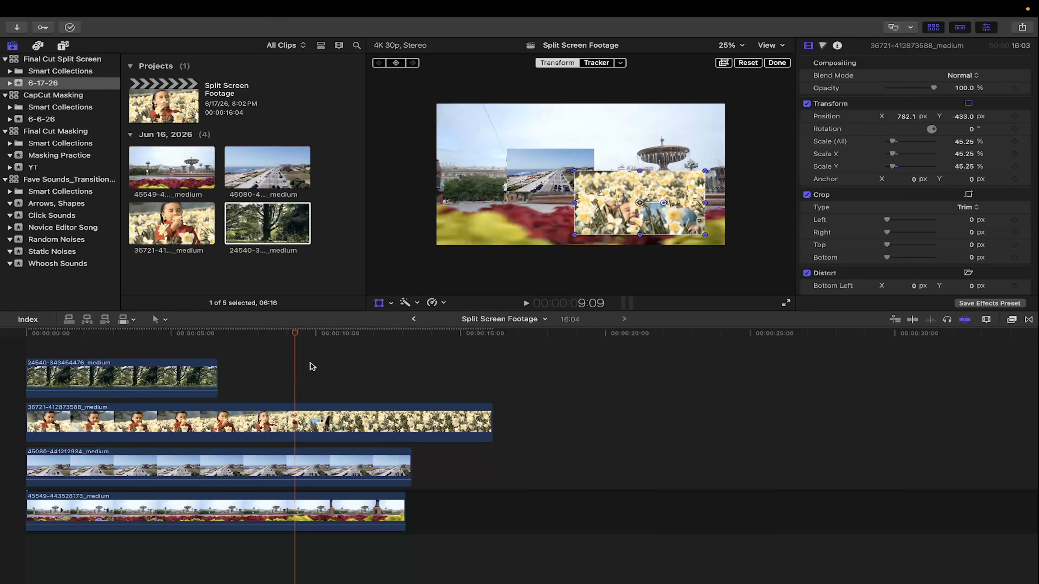
left_click(149, 375)
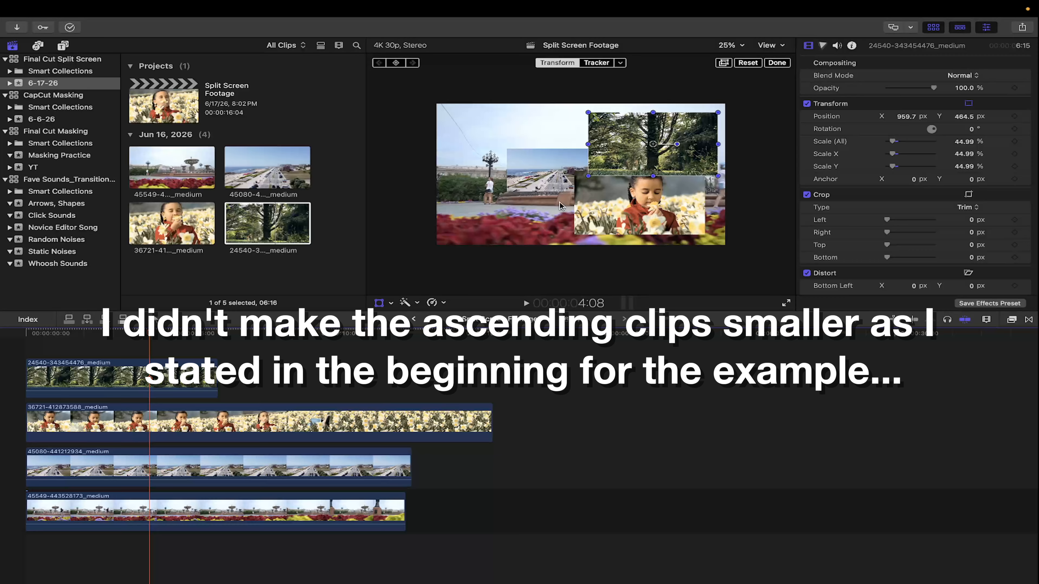
left_click(163, 463)
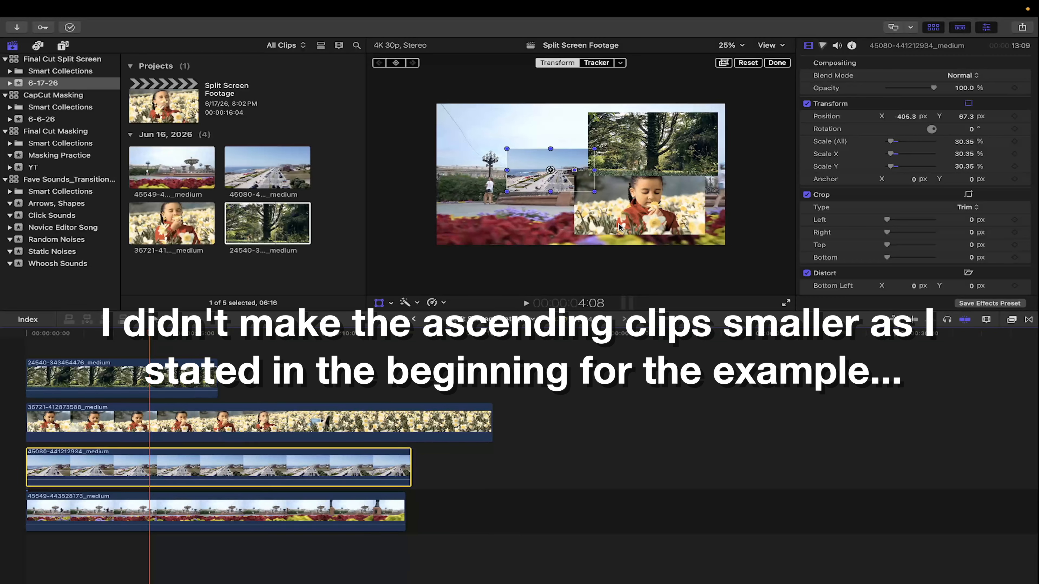
left_click(525, 226)
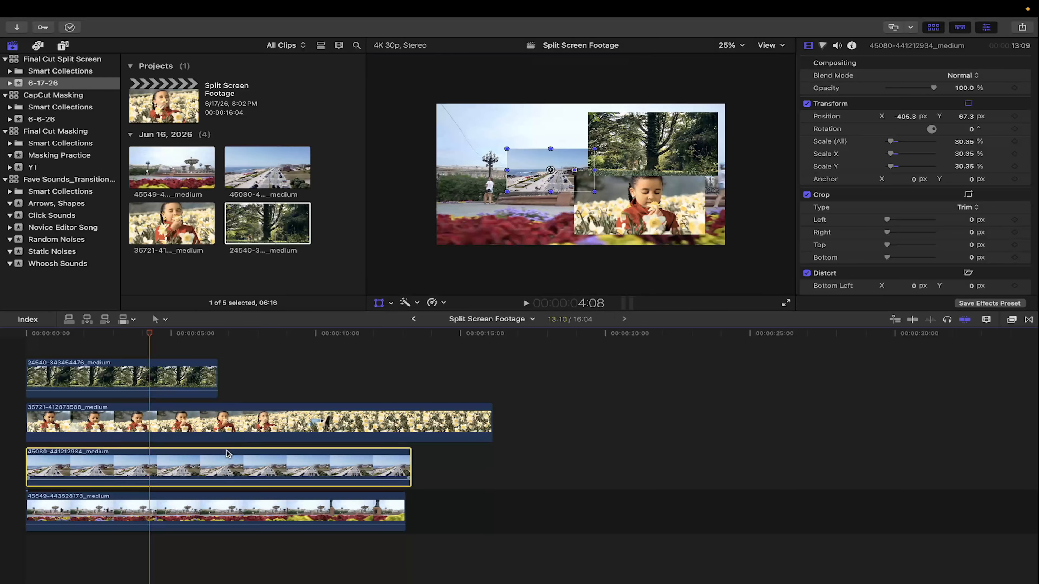
left_click(267, 424)
left_click_drag(652, 200, 655, 200)
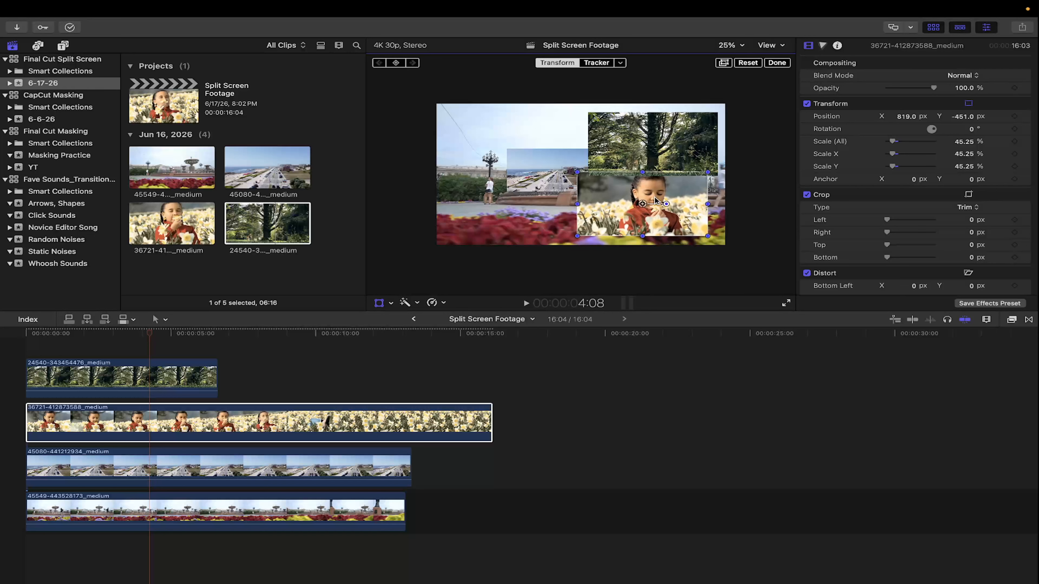